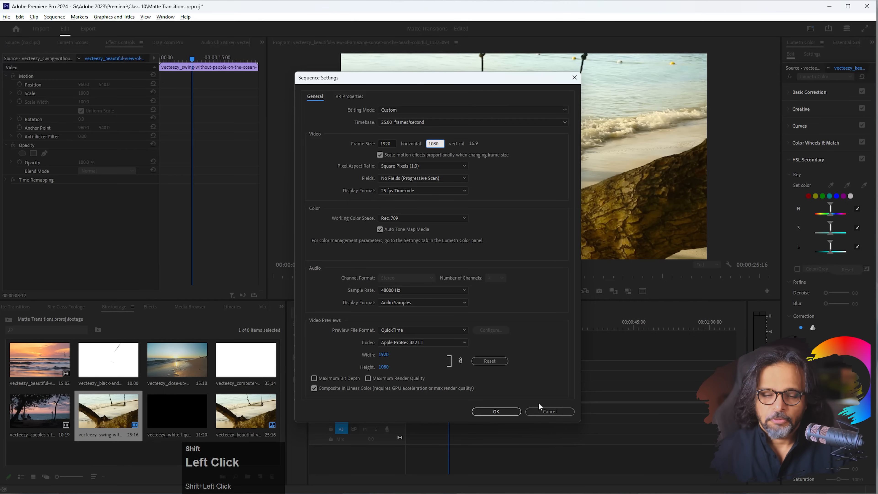
- Append the close-up waves clip after the swing clip on V1 and set its scale to 50
left_click(548, 411)
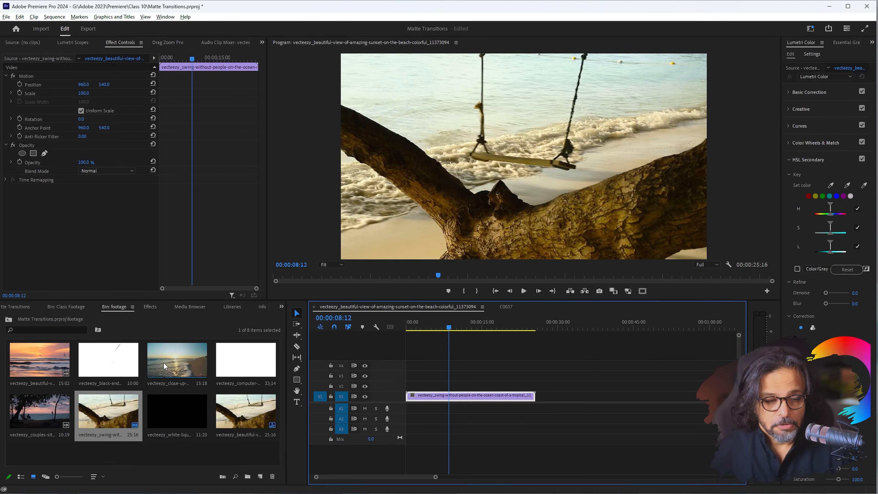
left_click_drag(161, 363, 541, 397)
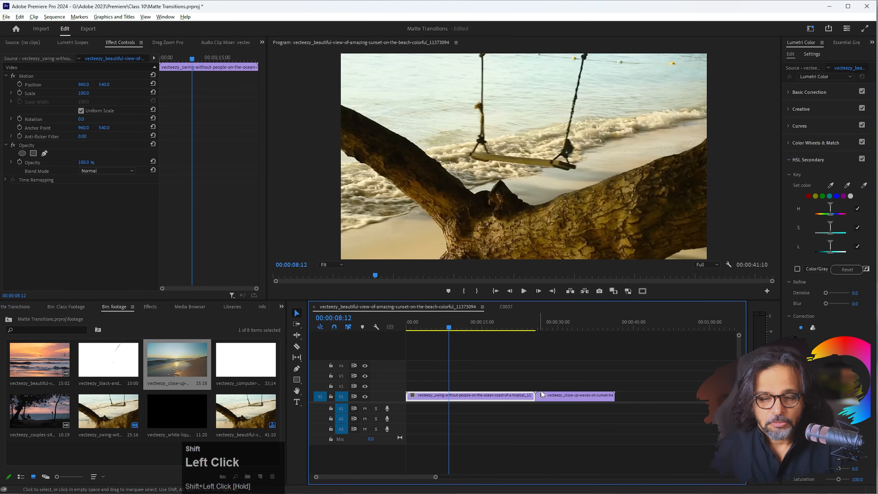
left_click(555, 326)
left_click_drag(84, 93, 64, 94)
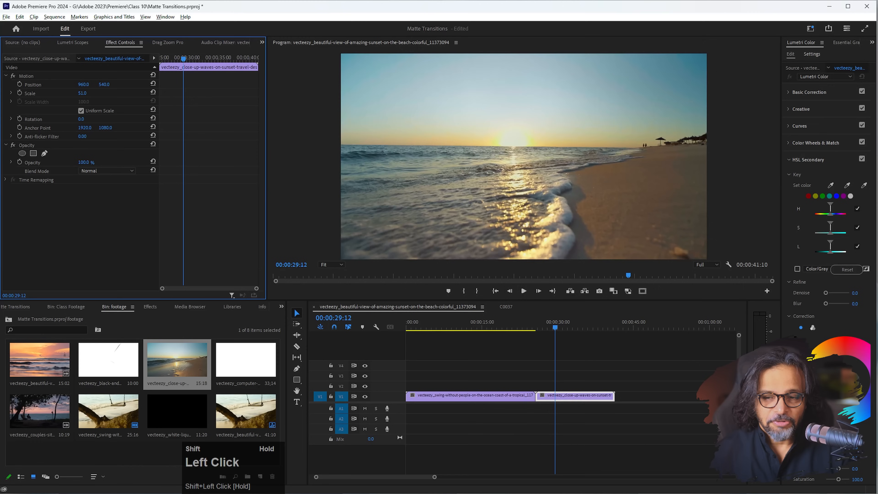
left_click(84, 93, "shift")
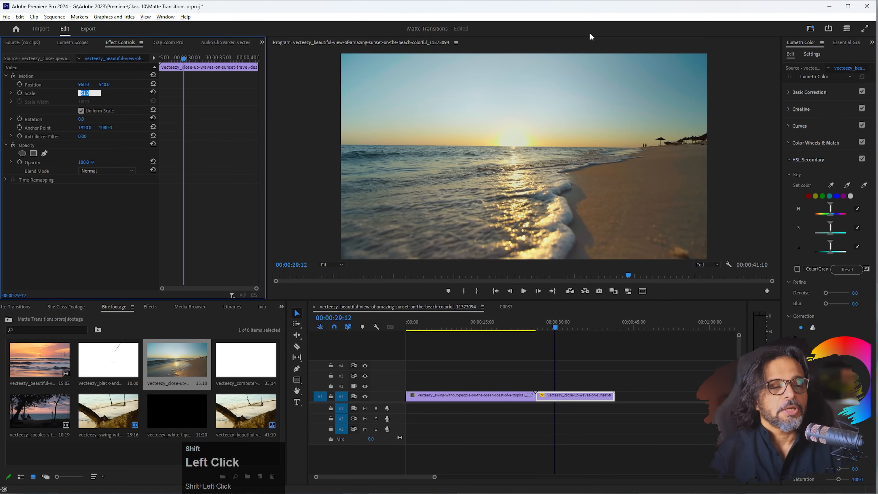
type("50")
key("Return")
- Append the clip of the couples watching the sunset after the waves clip on V1 and set its scale to 50
left_click_drag(501, 324, 584, 324)
left_click_drag(62, 414, 618, 408)
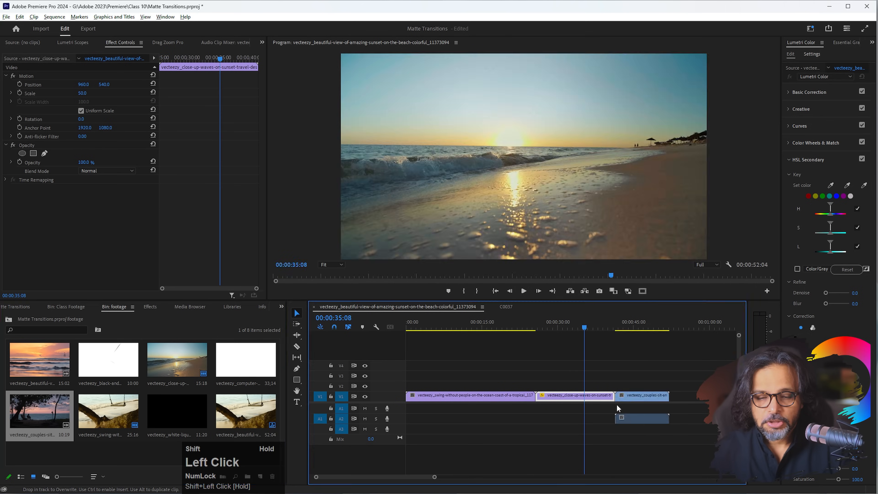
left_click(632, 323)
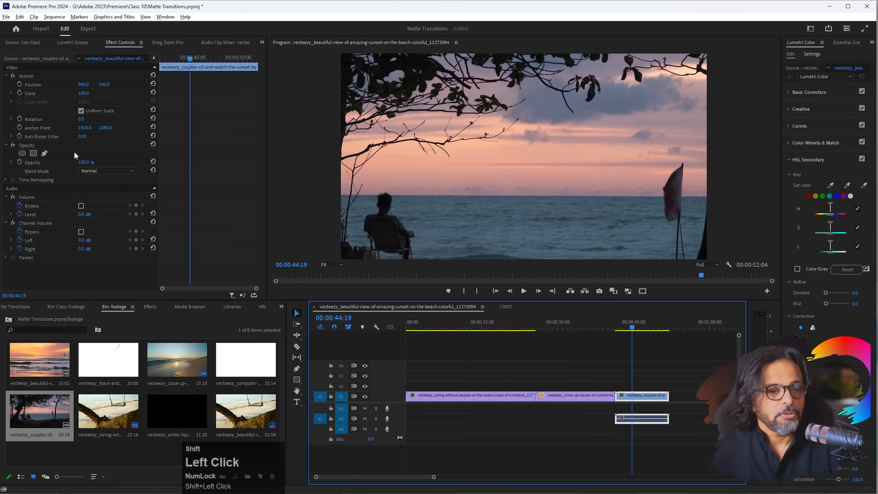
left_click(83, 93)
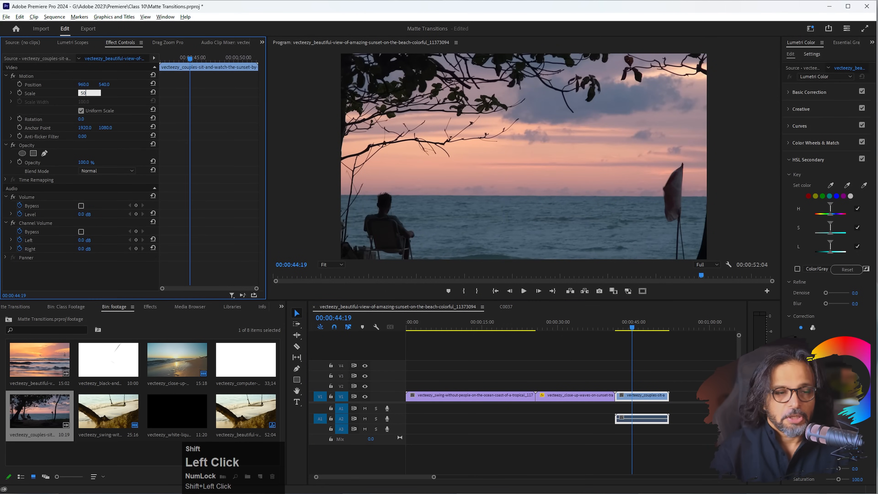
key("Return")
- Delete only the linked audio of the couples clip, keeping its video on V1
left_click(638, 419, "alt")
key("shift+Delete")
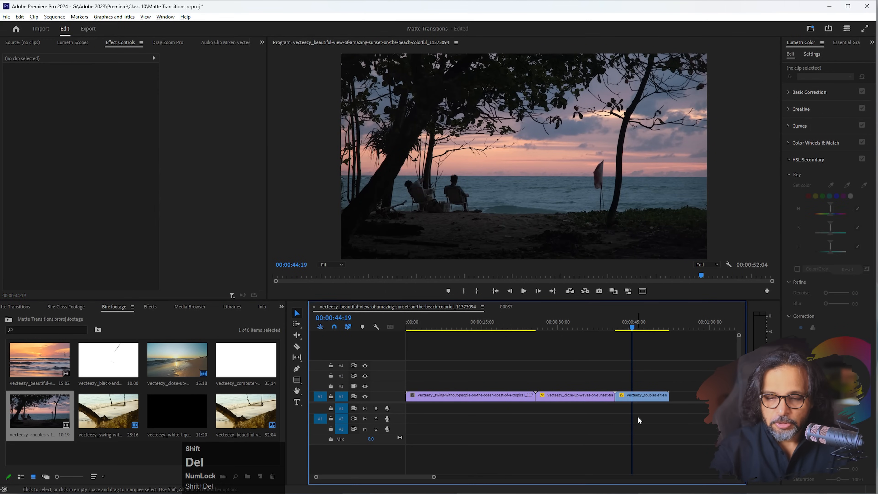
- Try splitting the swing clip at 00:00:10:04 and ripple-deleting its second part, and undo both edits
key("shift+space")
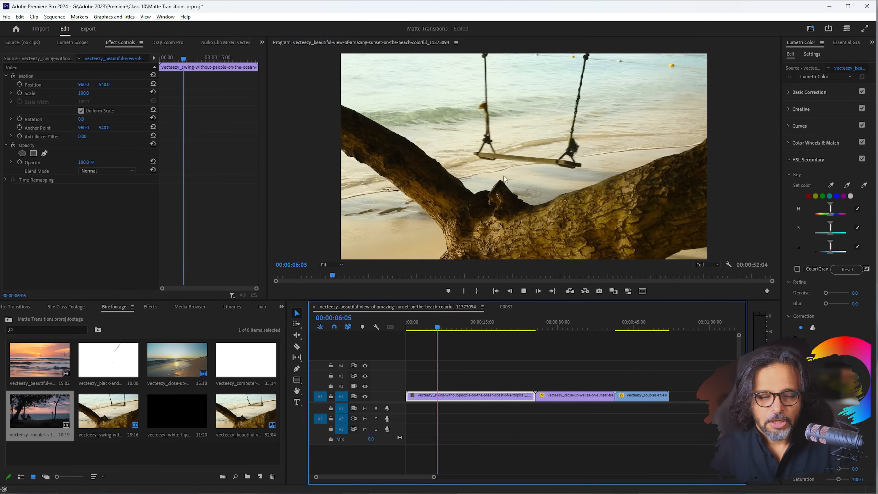
left_click(444, 326, "shift")
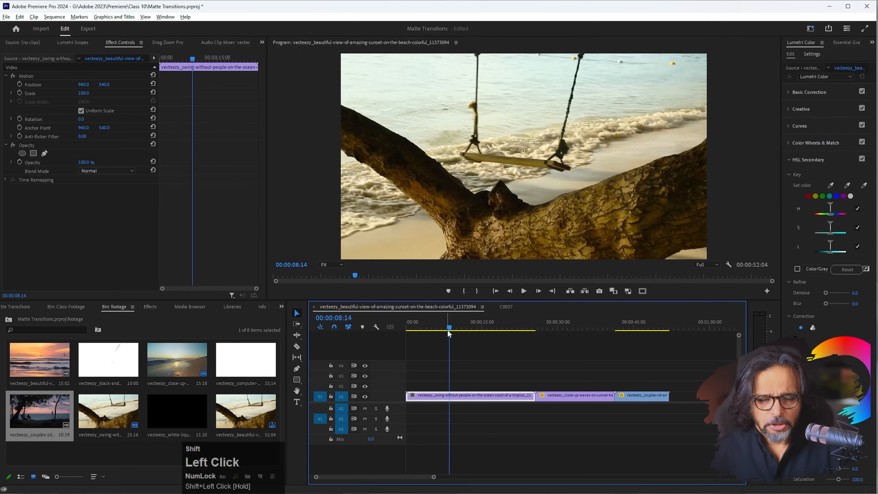
mouse_move(445, 327)
left_mouse_down()
mouse_move(513, 328)
mouse_move(406, 331)
mouse_move(459, 332)
left_mouse_up()
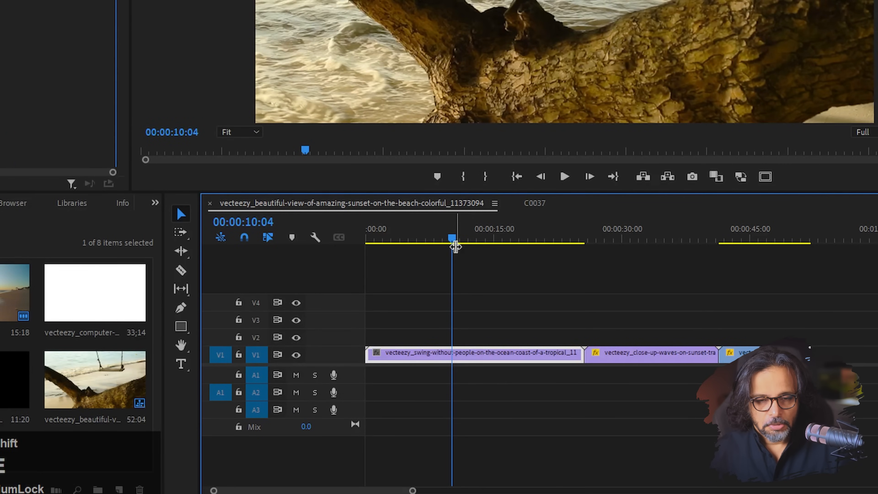
key("ctrl+k")
left_click(498, 358)
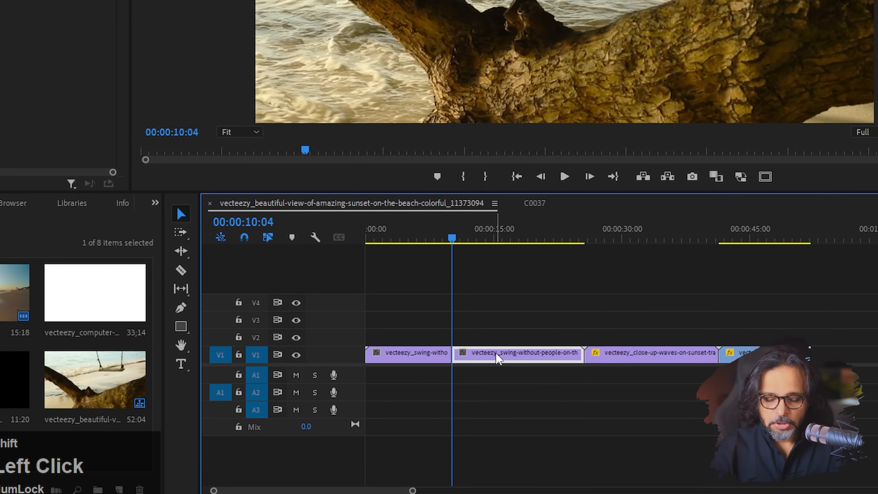
key("shift+Delete")
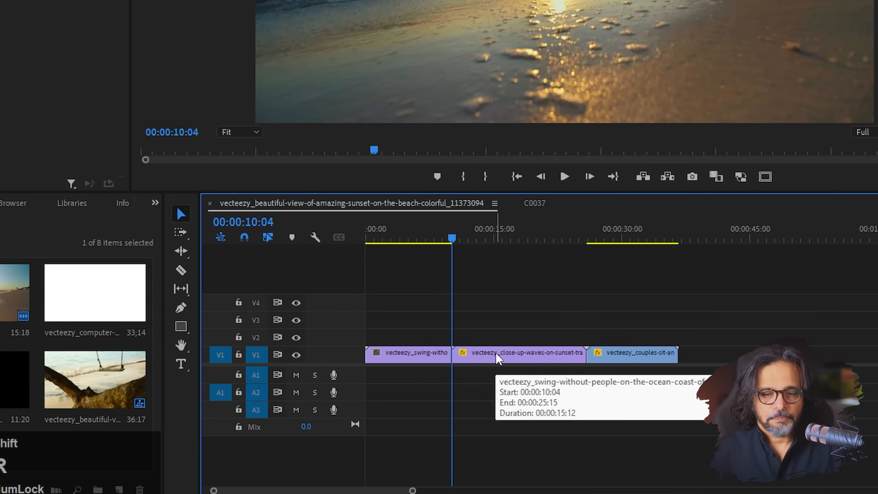
key("ctrl+z")
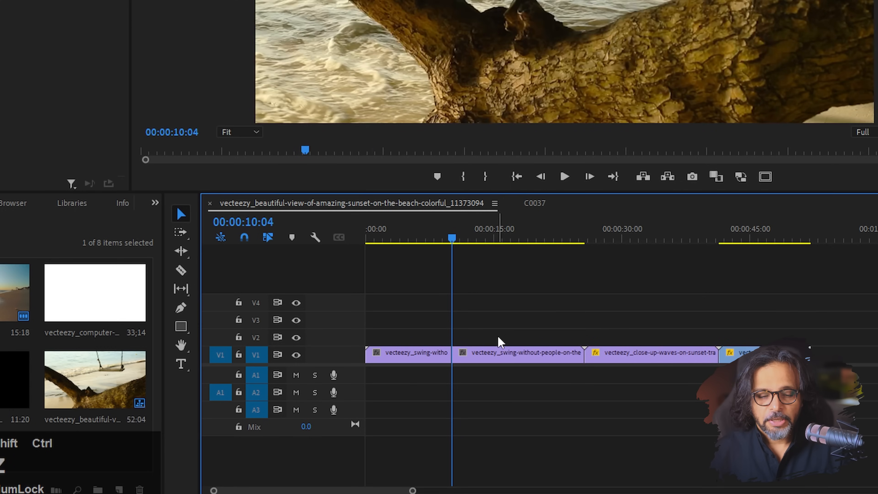
key("ctrl+z")
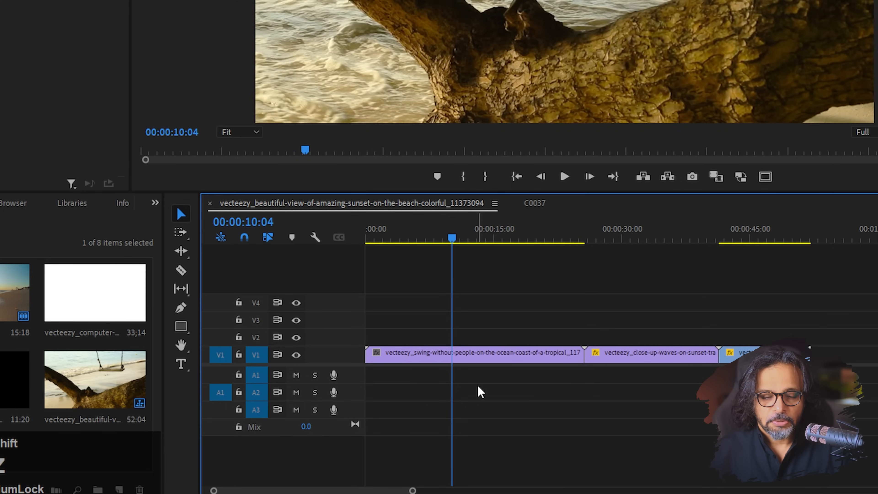
- Try splitting the swing clip at 00:00:10:02 with an edit across all tracks, and undo the split
left_click(453, 239, "shift")
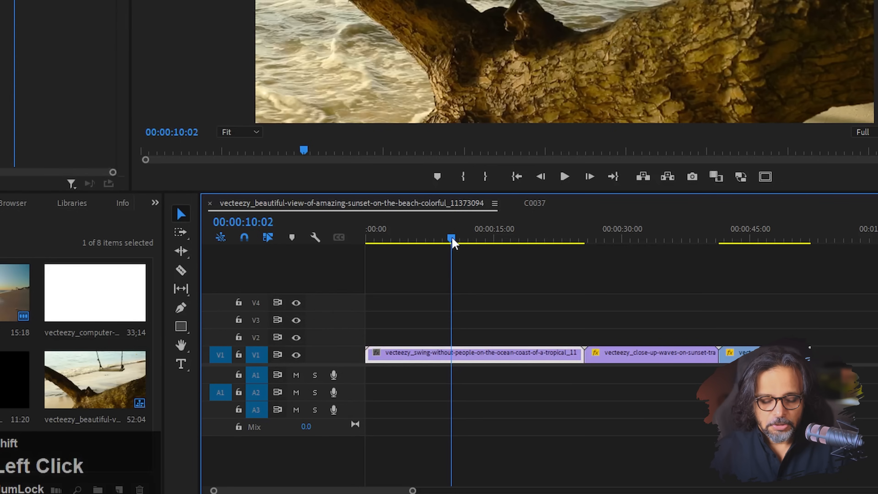
key("ctrl+shift+k")
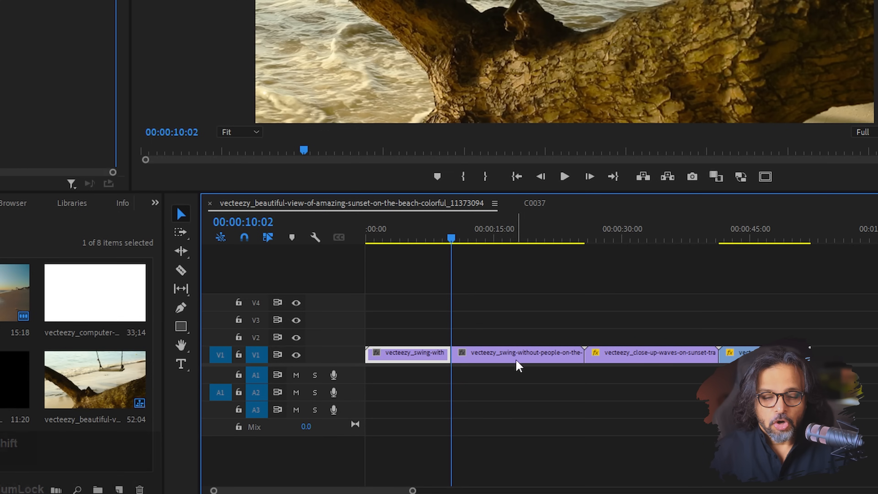
left_click(497, 354, "shift")
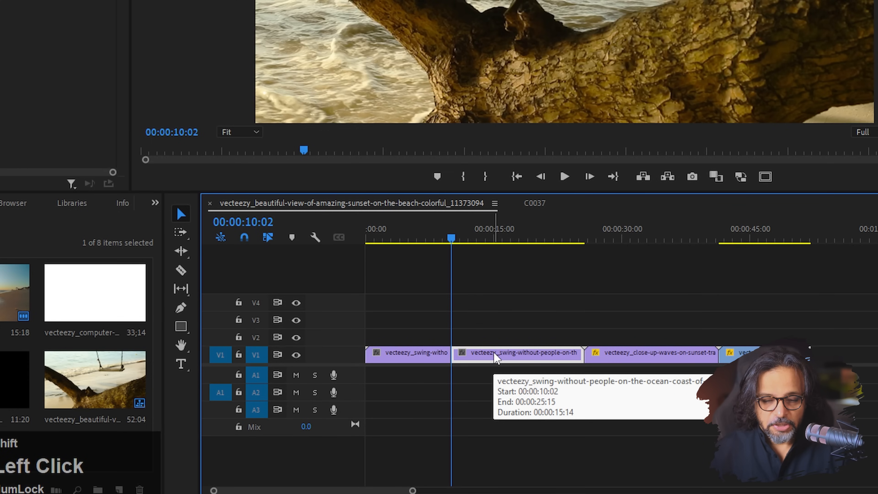
key("ctrl+z")
- Split the swing clip at 00:00:09:09 and ripple-delete the part after the cut
mouse_move(452, 242)
left_mouse_down()
mouse_move(437, 239)
mouse_move(448, 243)
left_mouse_up()
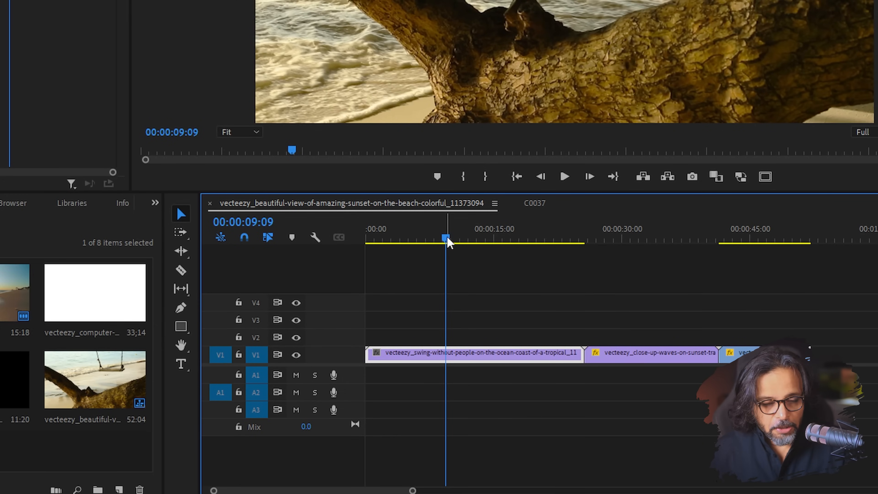
key("ctrl+shift+k")
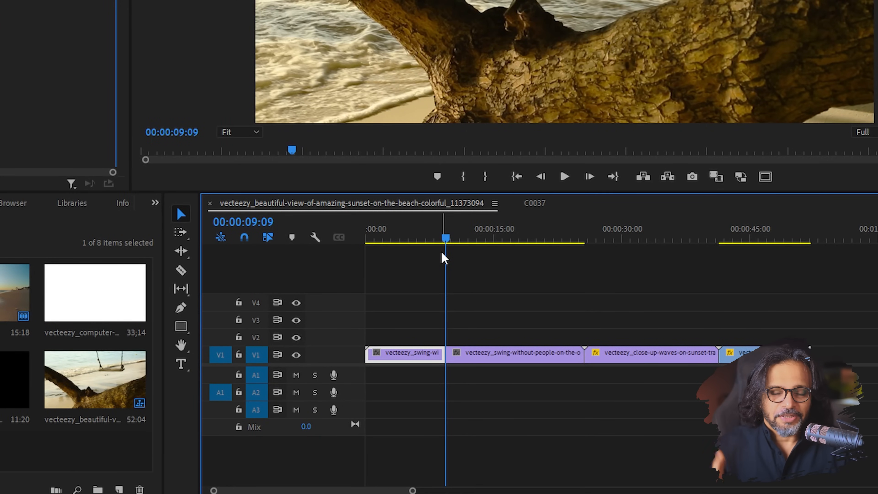
left_click(489, 357)
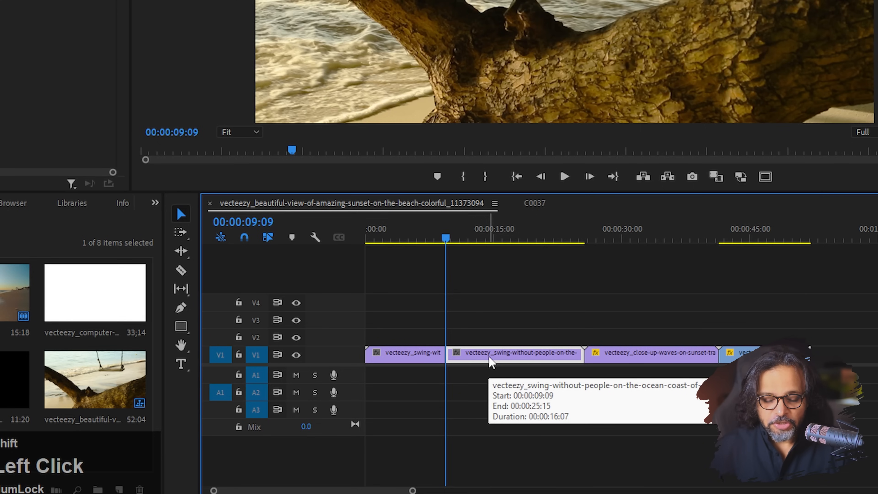
key("shift+Delete")
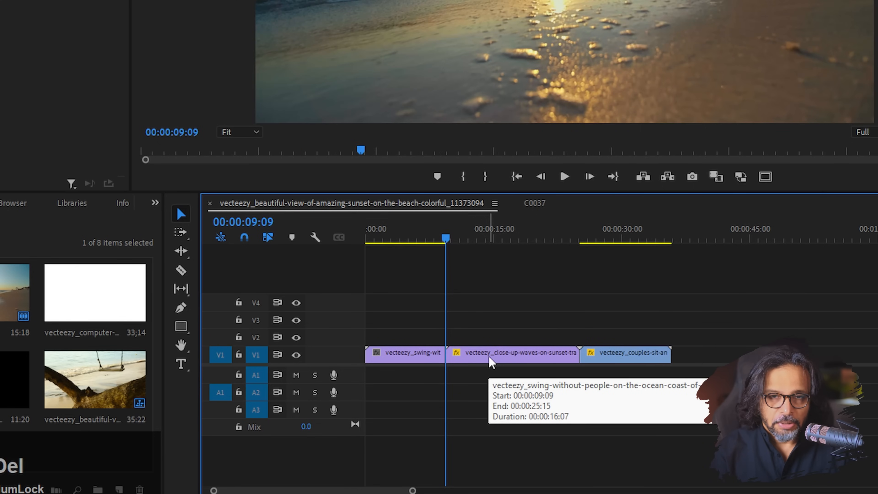
key("ctrl")
key("ctrl+z")
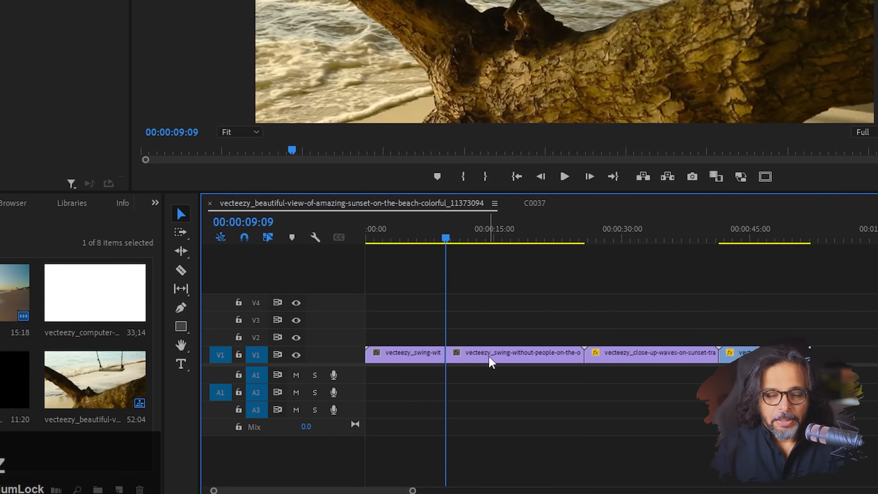
left_click(492, 361)
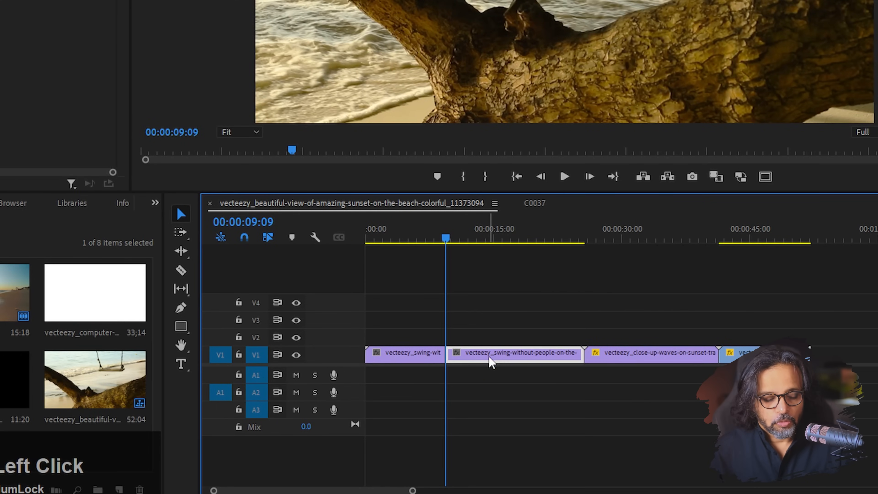
key("shift+Delete")
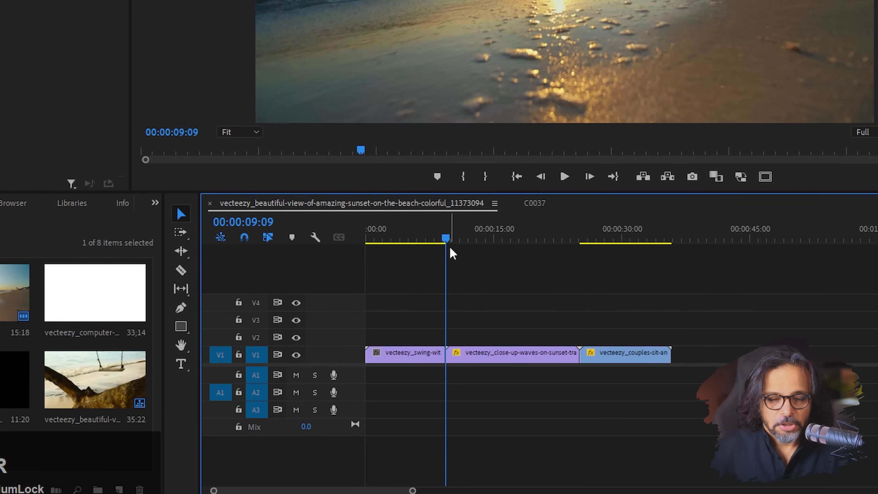
- Split the waves clip at about 00:00:15:00, ripple-delete the part after the cut, and play back the shortened sequence
left_click_drag(447, 241, 431, 237)
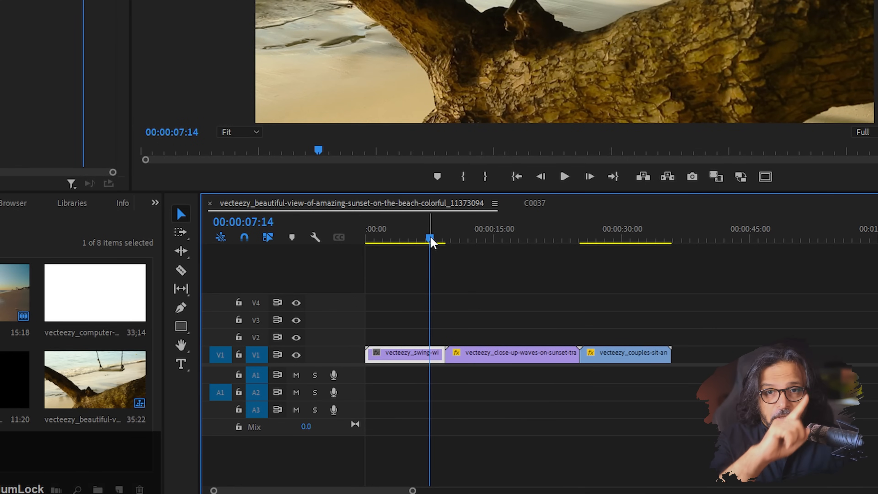
left_click_drag(431, 239, 538, 220)
key("ctrl+k")
left_click(563, 358)
key("shift+Delete")
left_click_drag(546, 234, 392, 249)
key("space")
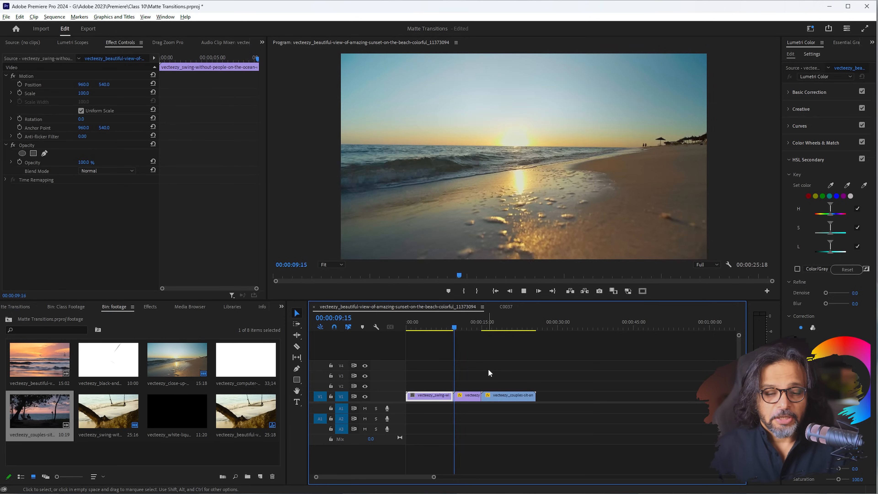
key("space")
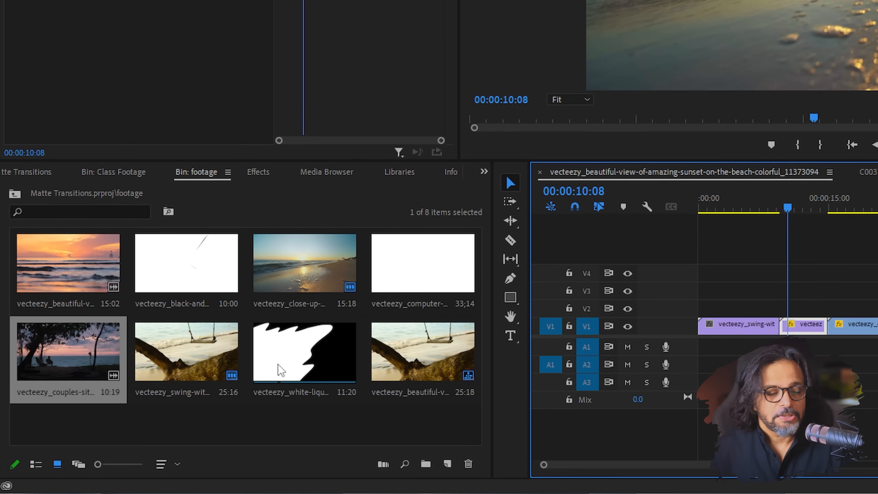
- Place the white liquid transition clip on V2 in the empty area past the last clip and preview it up to 00:00:33:07
left_click_drag(292, 363, 567, 385)
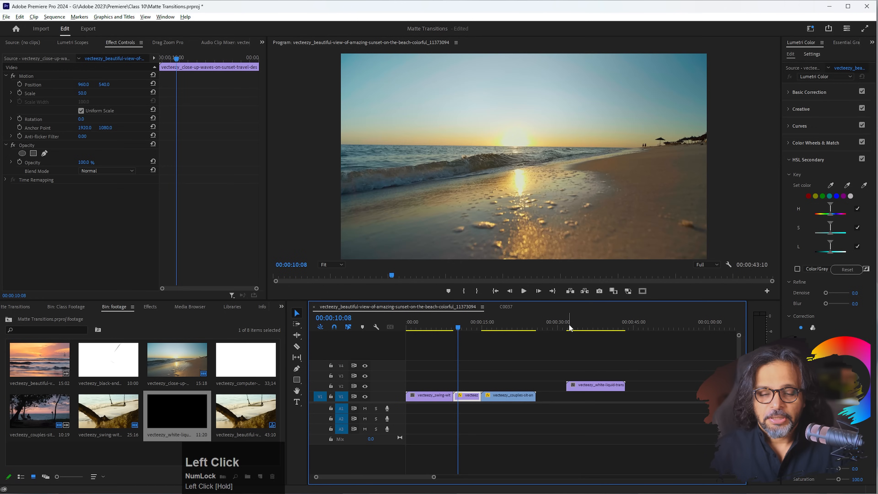
left_click(570, 326)
left_click_drag(570, 328, 603, 325)
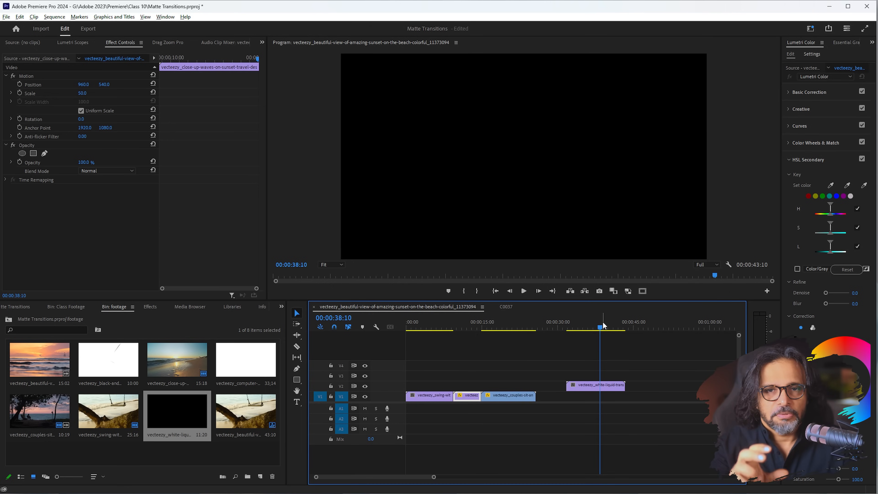
left_click_drag(602, 325, 569, 332)
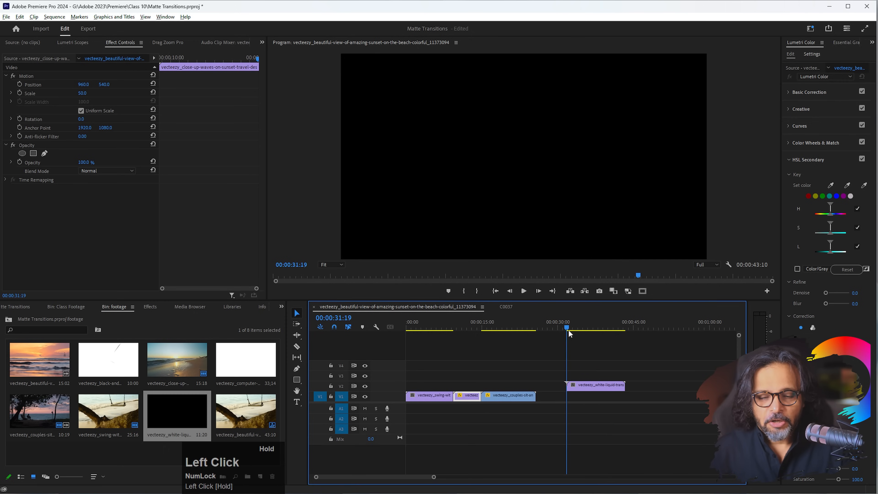
key("space")
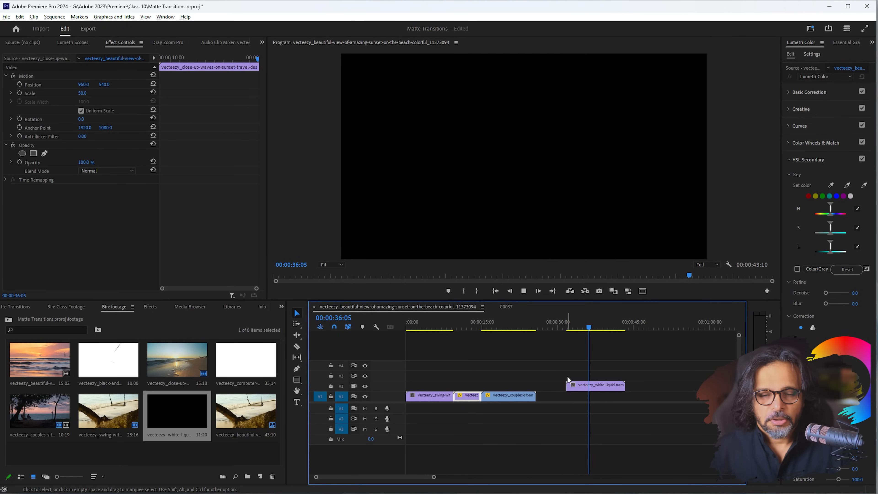
left_click_drag(579, 327, 570, 332)
key("space")
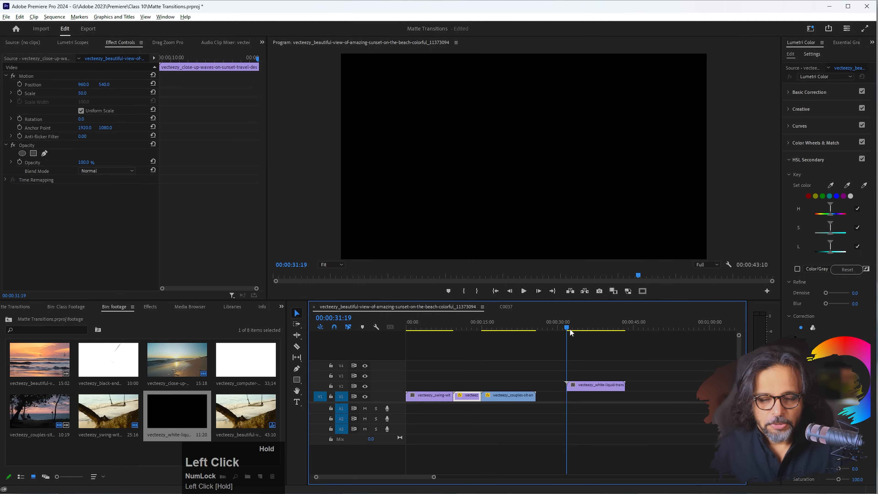
key("space")
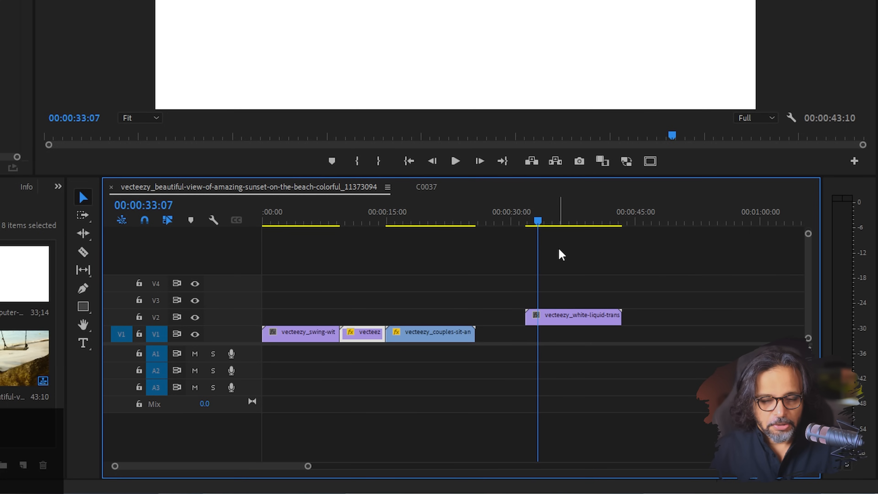
- Cut the white liquid clip down to its part before 00:00:33:07 and move it to V3, ending where the swing clip ends
left_click_drag(532, 323, 334, 311)
scroll(331, 346, "up", 5, "alt")
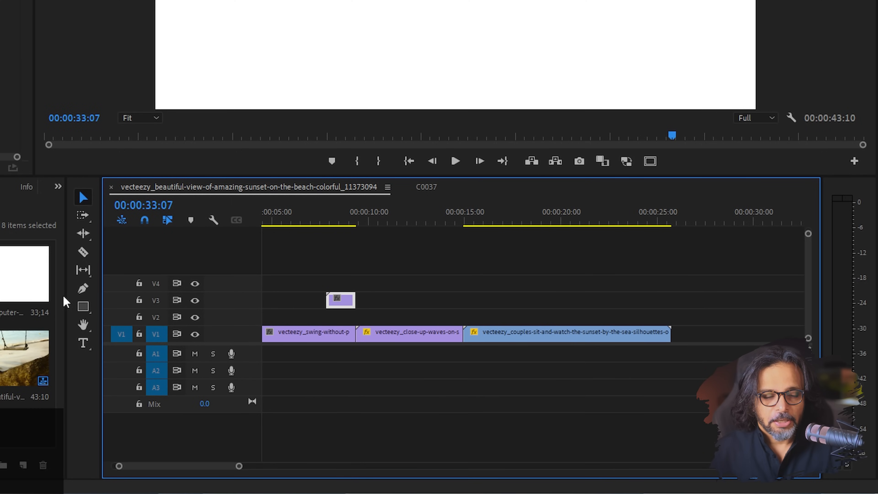
- Move the waves clip up to V2 beneath the white liquid clip so both start at 00:00:07:21
mouse_move(65, 297)
left_mouse_down()
mouse_move(0, 284)
mouse_move(60, 283)
left_mouse_up()
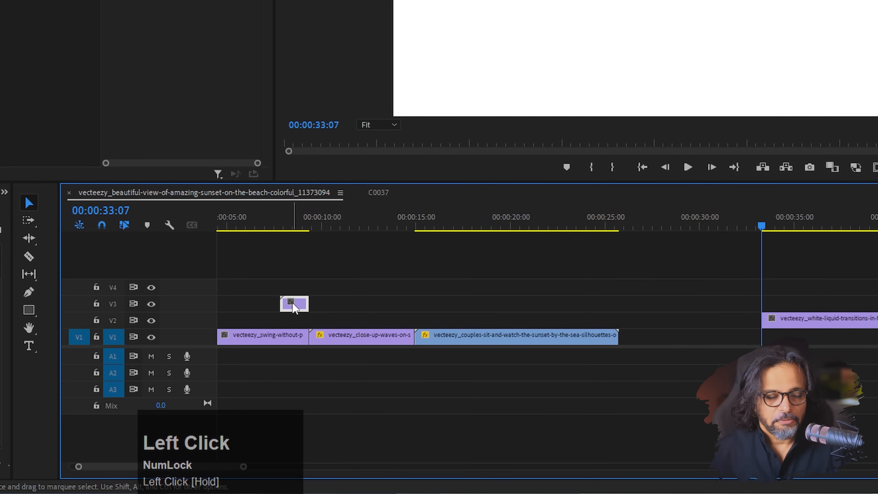
left_click(277, 334)
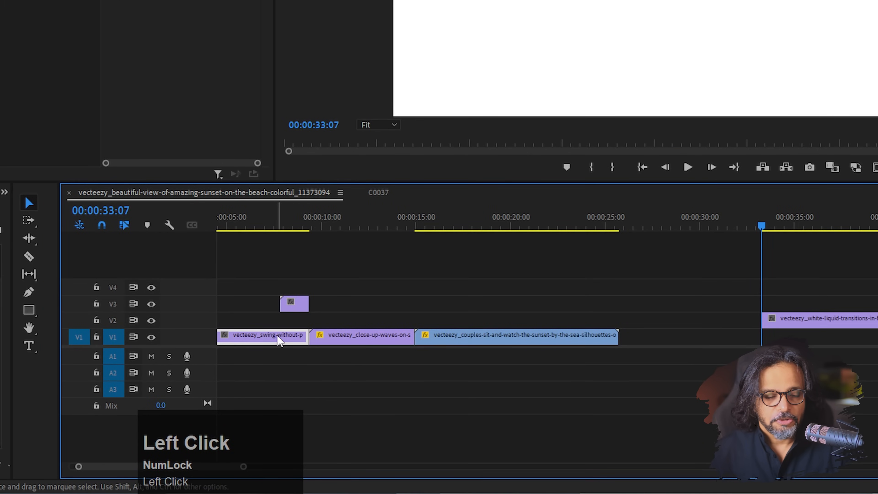
left_click_drag(287, 229, 298, 229)
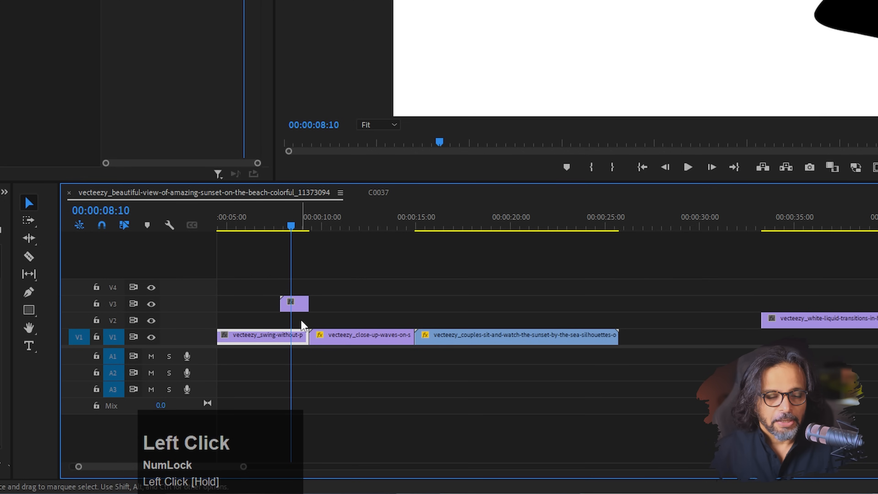
left_click(299, 301)
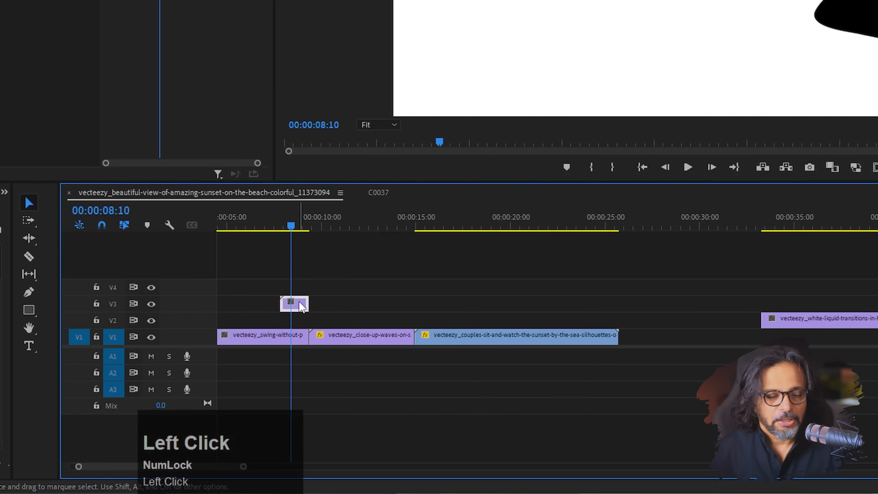
left_click_drag(331, 344, 296, 329)
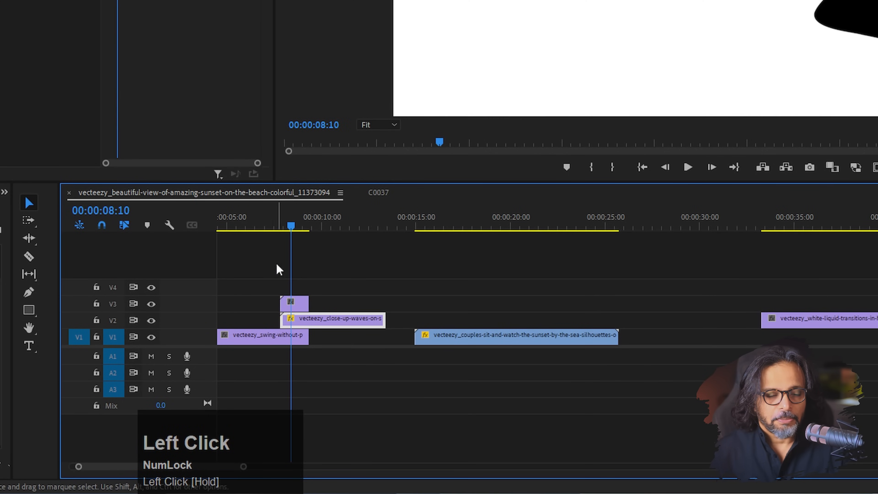
left_click(280, 226)
left_click_drag(292, 222, 291, 225)
scroll(275, 325, "up", 6)
scroll(276, 324, "down", 3)
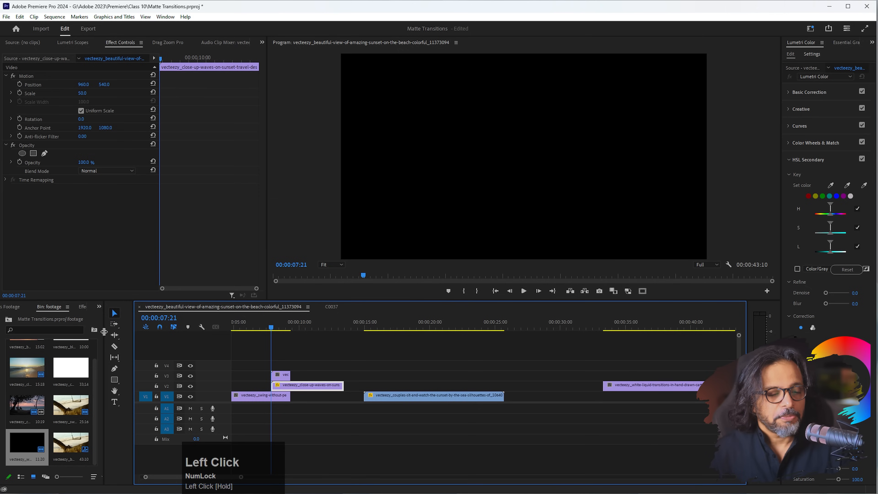
- Search the effects for "track" and apply Track Matte Key to the waves clip on V2
left_click_drag(105, 334, 140, 335)
left_click(85, 307)
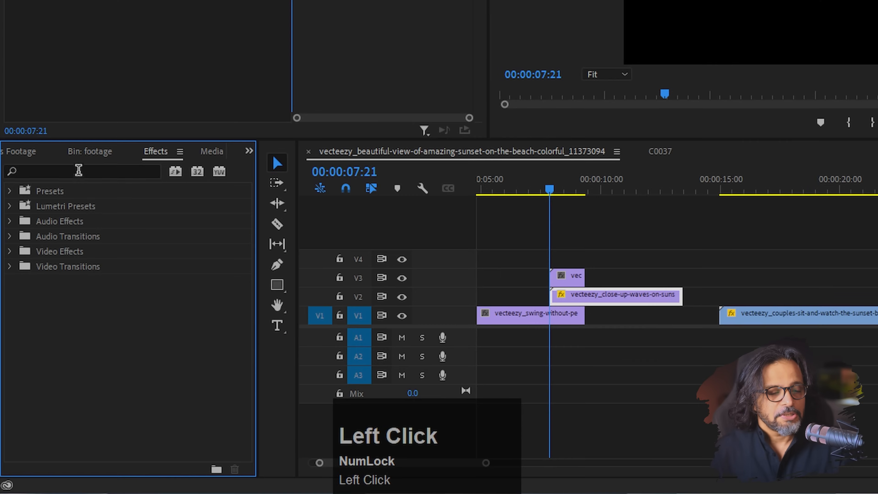
left_click(79, 170)
type("track")
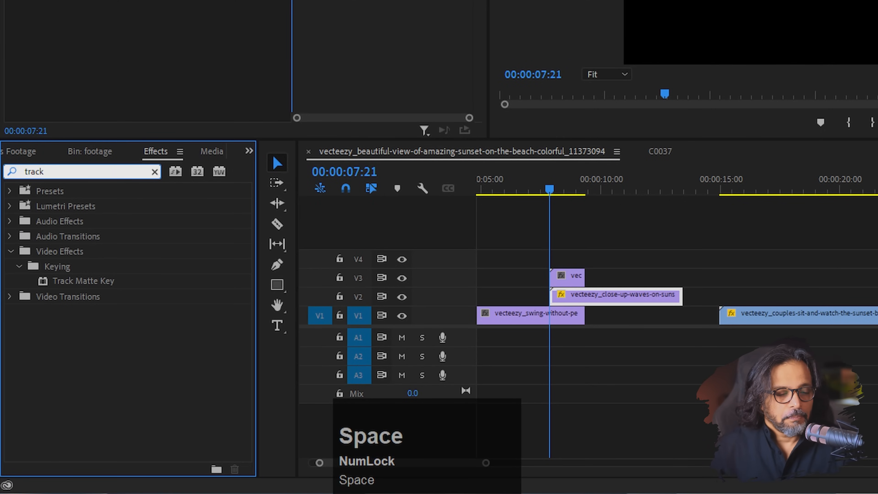
left_click(66, 286)
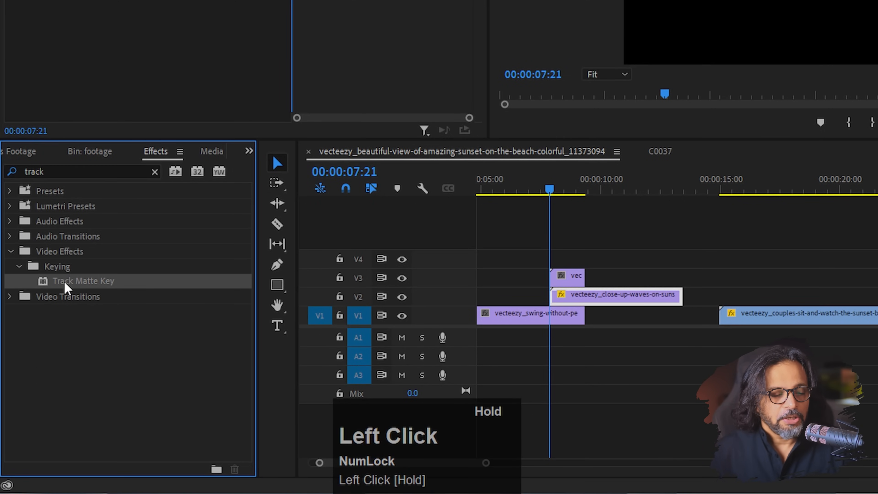
left_click_drag(151, 294, 566, 301)
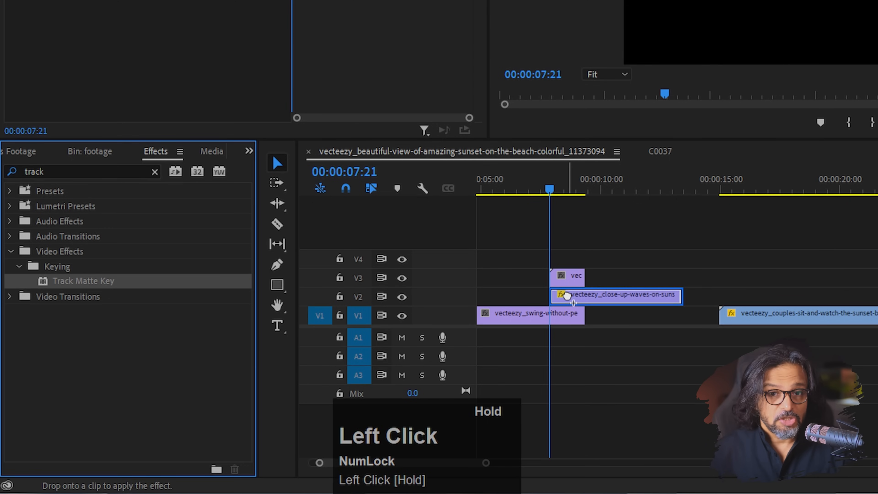
left_click_drag(566, 295, 567, 297)
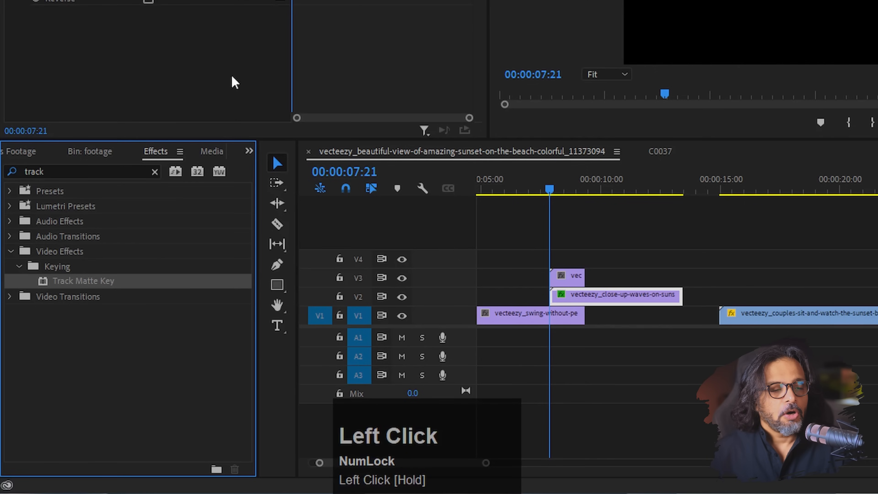
- At 00:00:08:08, set the waves clip's Track Matte Key to use Video 3 as matte and composite using Matte Luma
left_click_drag(560, 188, 563, 188)
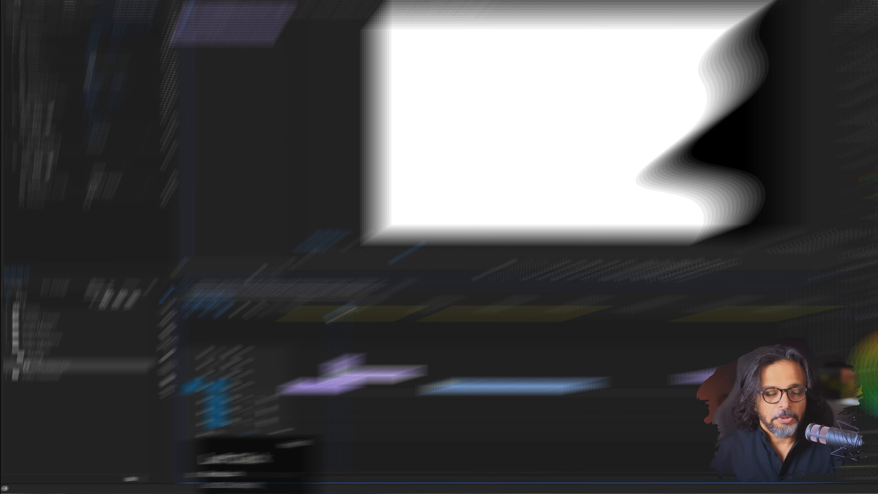
left_click_drag(340, 314, 307, 329)
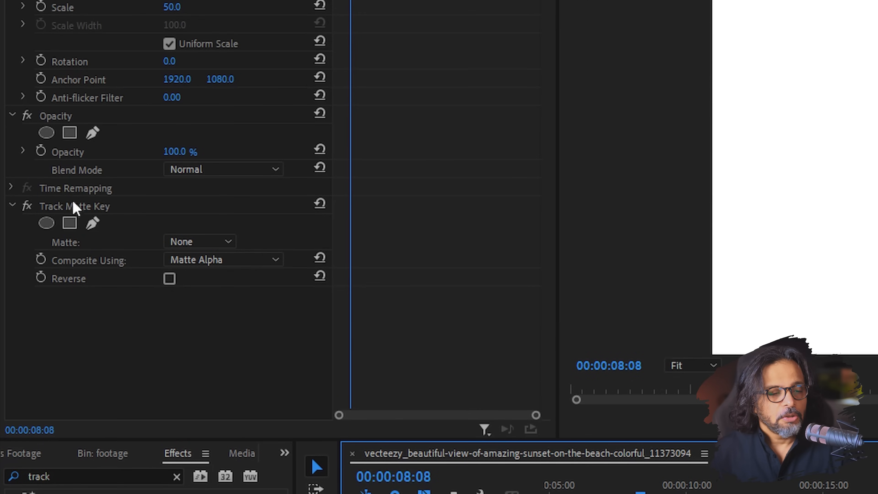
left_click(217, 242)
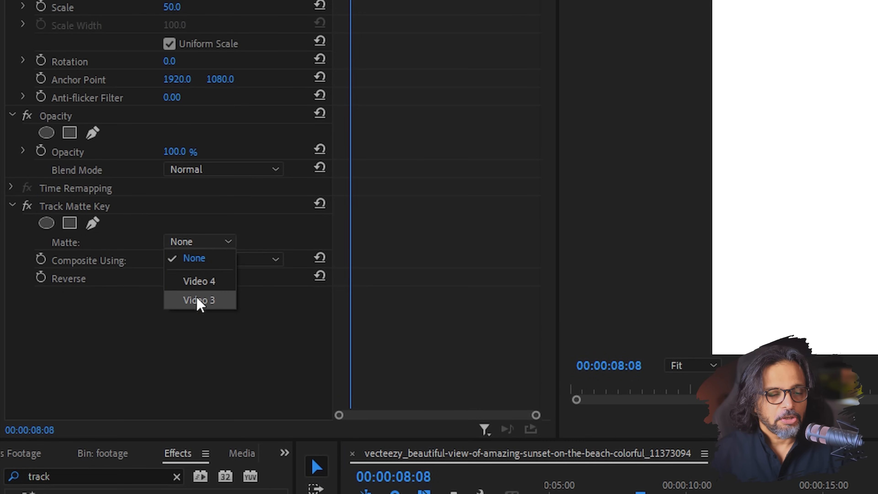
left_click(213, 301)
mouse_move(304, 326)
left_mouse_down()
mouse_move(331, 324)
mouse_move(296, 325)
mouse_move(327, 326)
mouse_move(313, 327)
left_mouse_up()
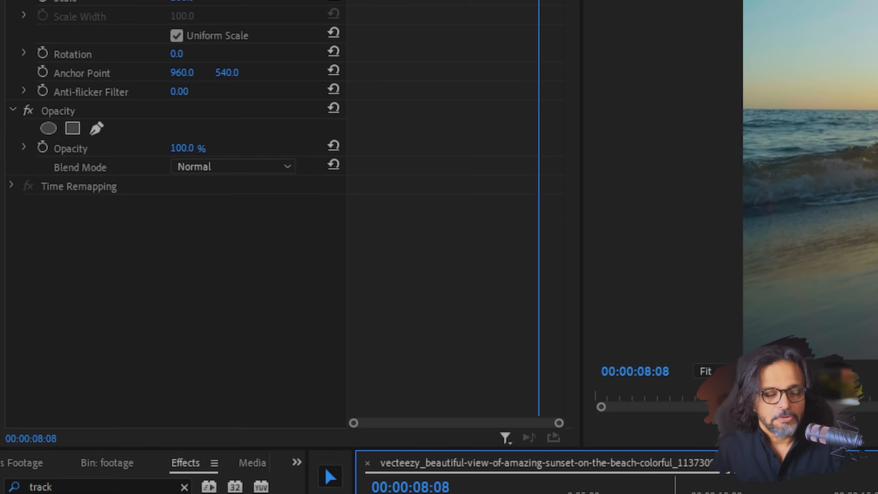
left_click(307, 388)
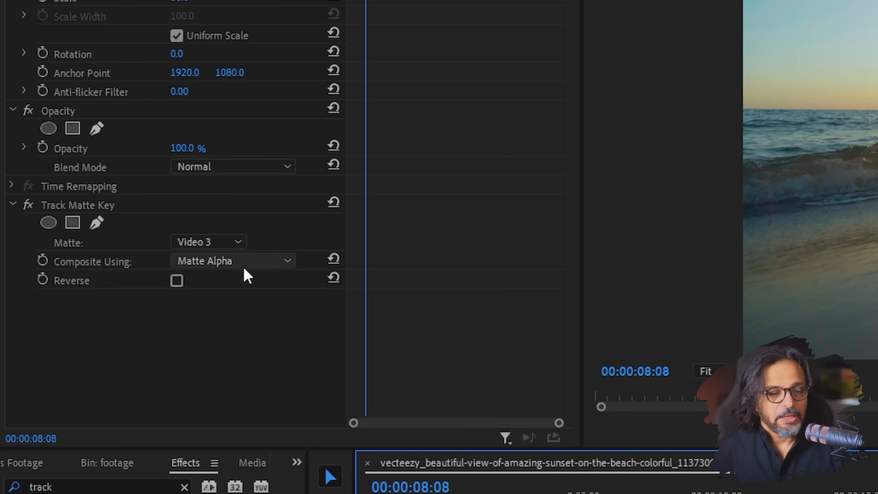
left_click(237, 260)
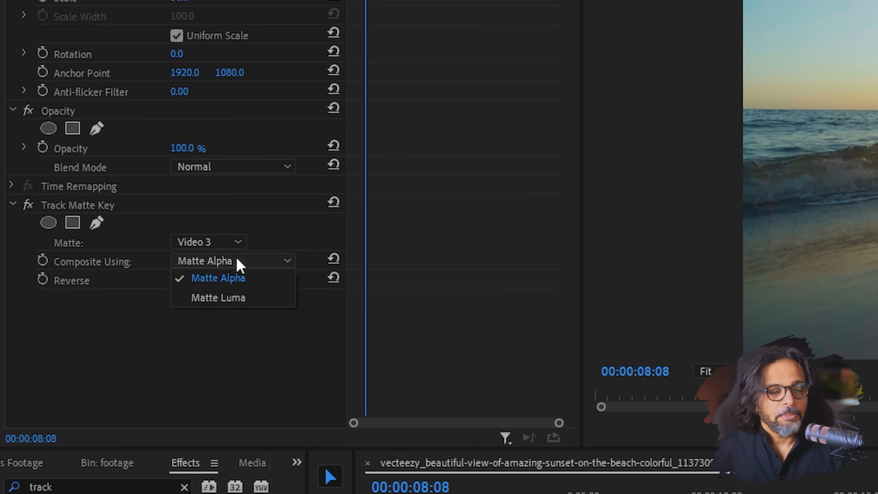
left_click(211, 299)
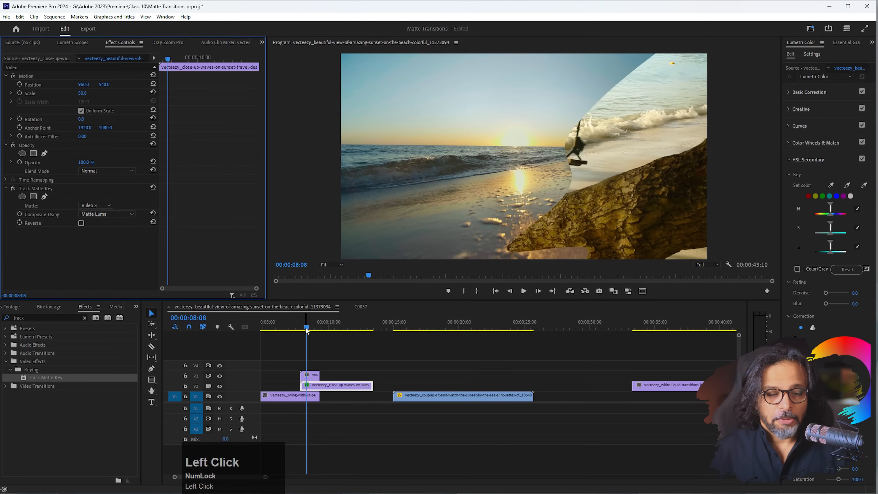
- Play back the matte transition from the swing clip into the waves clip
left_click_drag(306, 330, 300, 327)
key("space")
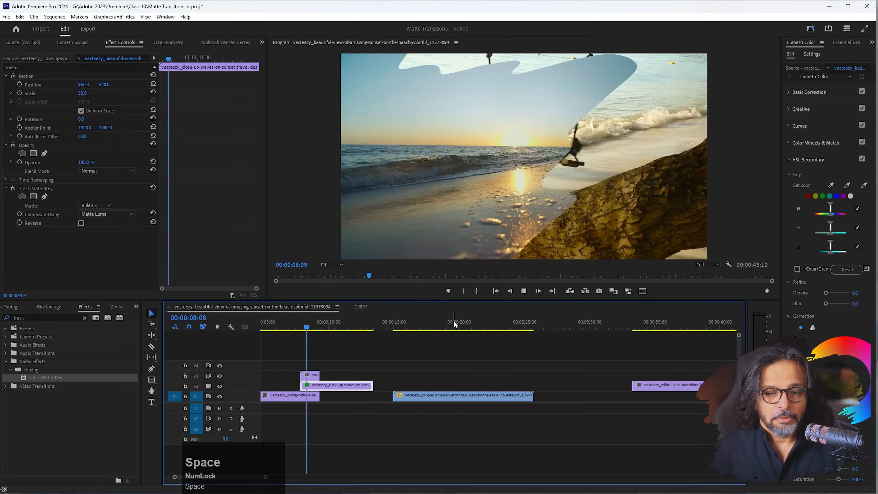
left_click_drag(319, 321, 291, 330)
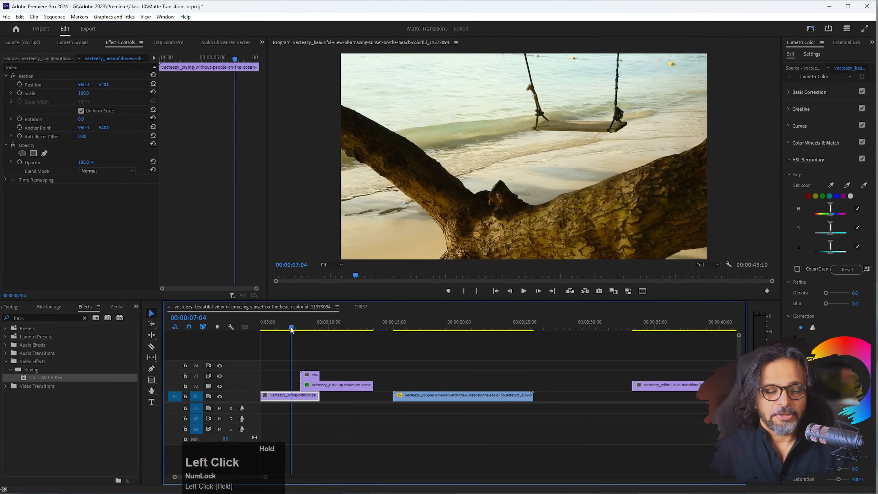
key("space")
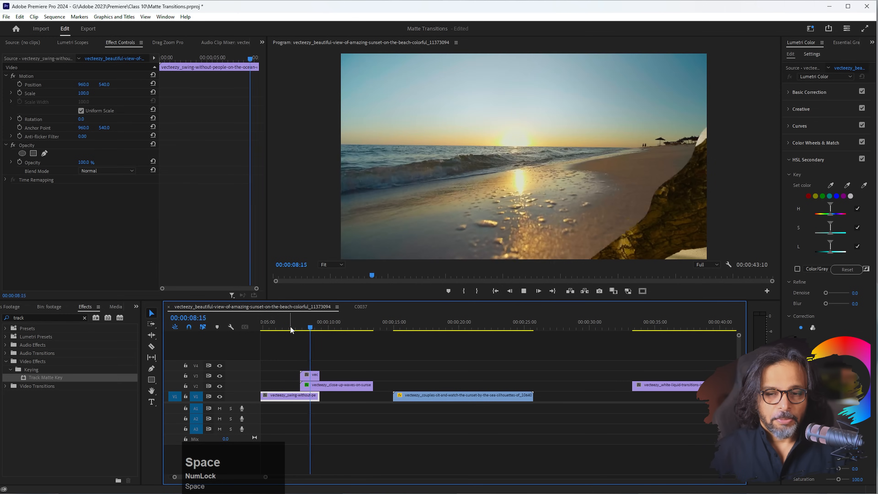
key("space")
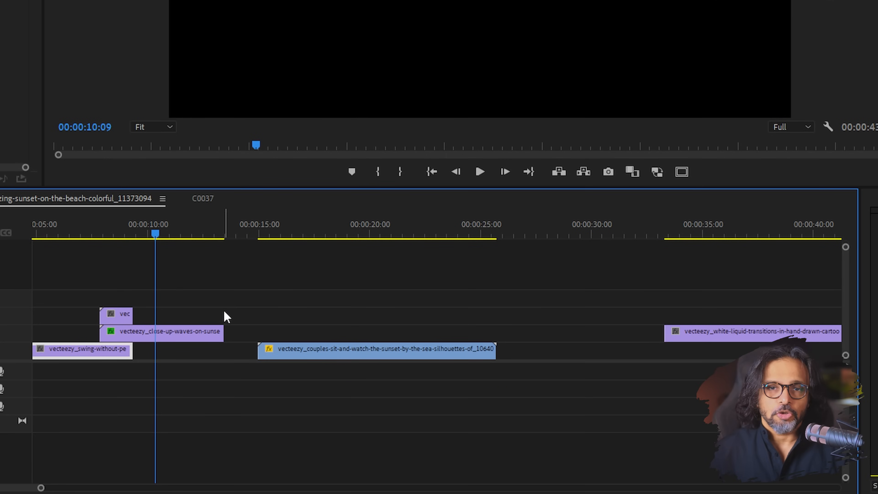
- Split the waves clip on V2 at 00:00:09:09, where the white liquid clip ends
left_click_drag(149, 230, 138, 232)
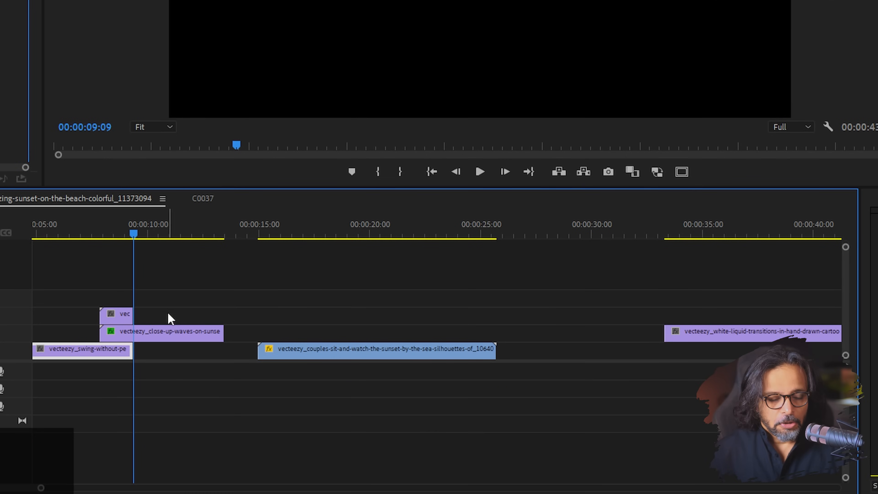
left_click(171, 337)
key("ctrl+k")
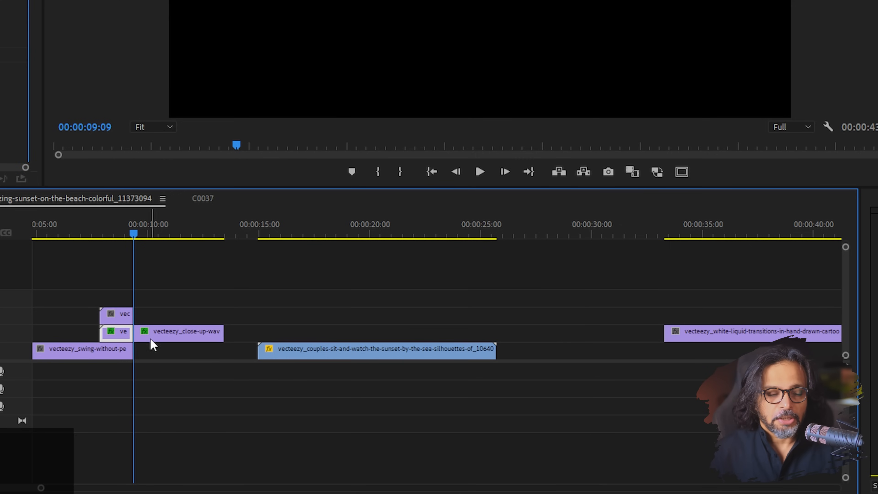
- Delete Track Matte Key from the waves part after the cut and move that part down to V1 behind the swing clip
left_click(154, 338)
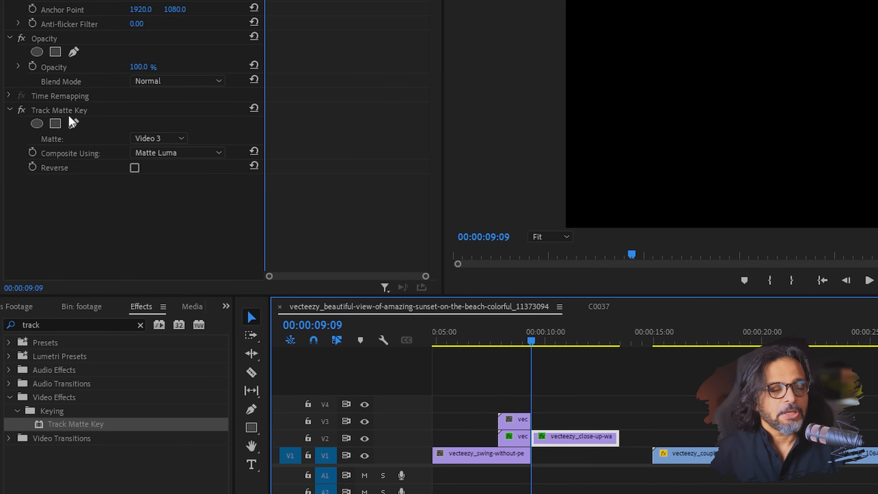
left_click(69, 112)
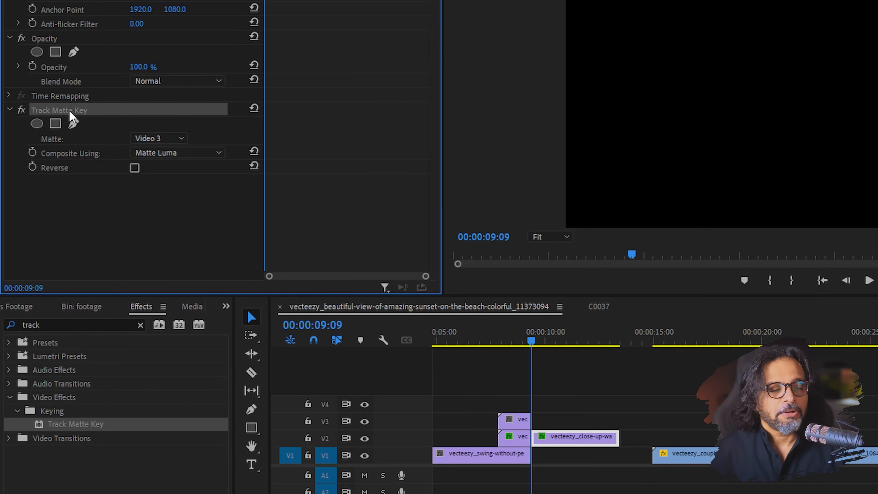
key("Delete")
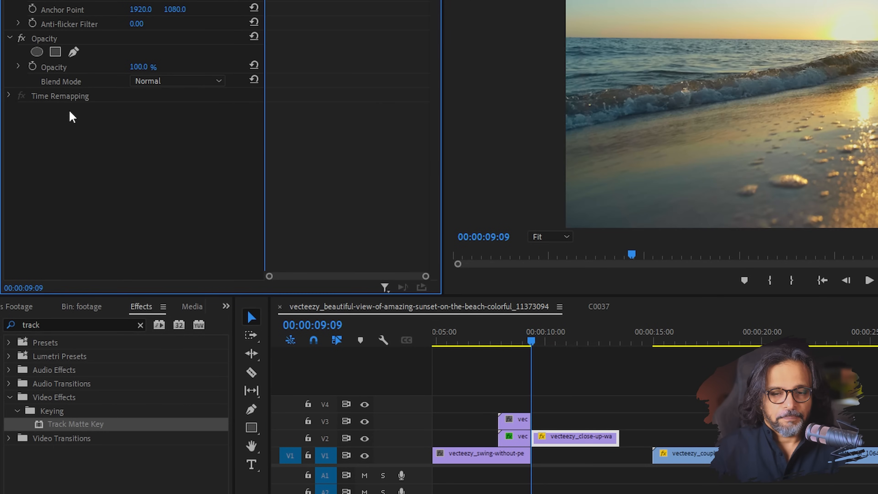
left_click_drag(572, 442, 575, 462)
- Play back the sequence from its beginning through the swing-to-waves transition
left_click_drag(531, 342, 503, 345)
left_click_drag(302, 329, 233, 329)
key("space")
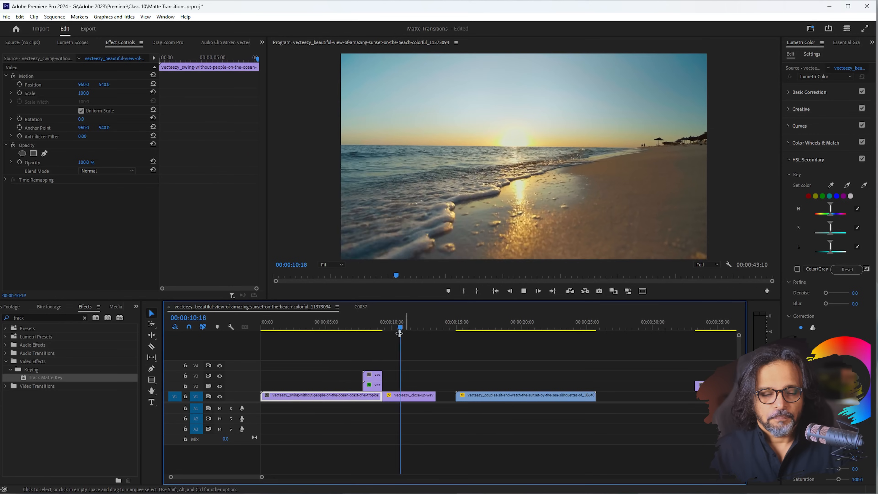
- Trim the ends of the V3 matte and V2 waves clips to 00:00:09:04 and ripple-trim the swing clip to the same point
left_click(372, 322)
left_click_drag(373, 321, 382, 322)
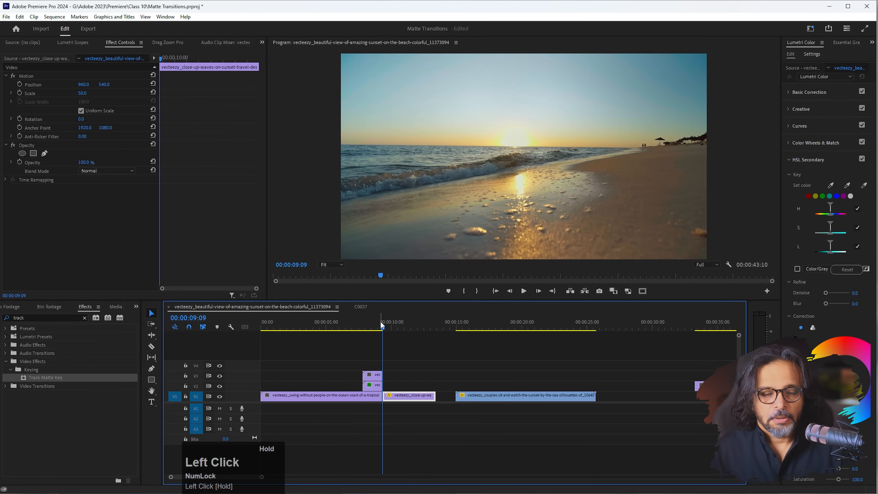
scroll(373, 397, "up", 4)
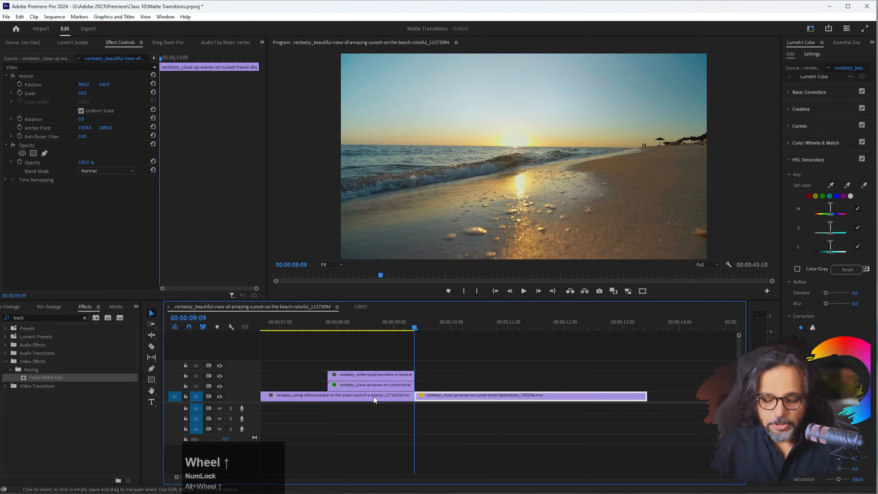
left_click(373, 396)
key("Left")
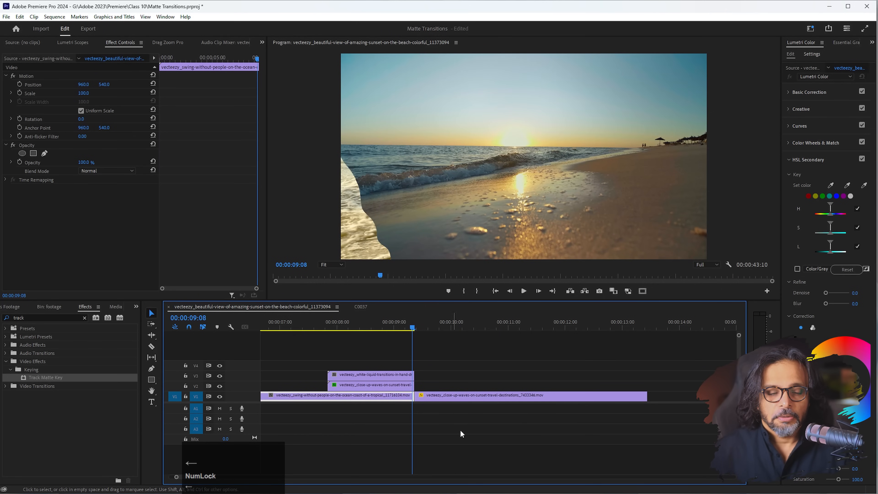
left_click_drag(414, 374, 411, 387)
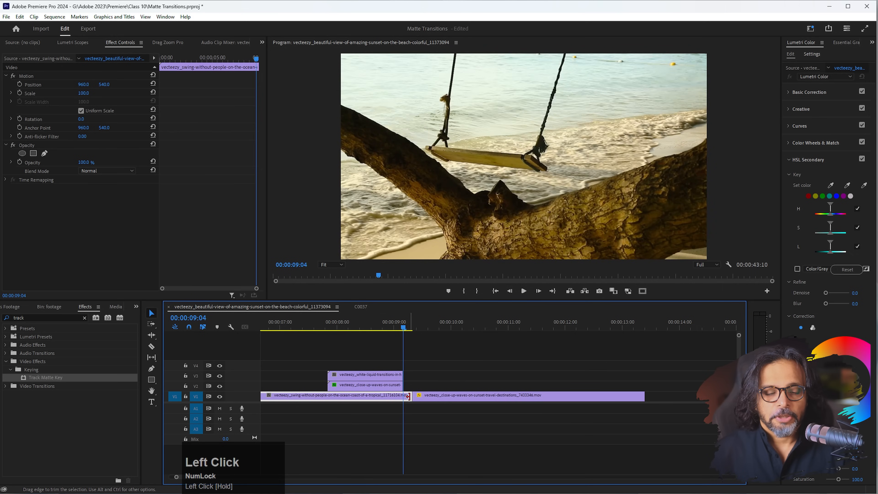
mouse_move(409, 396)
left_mouse_down()
mouse_move(399, 397)
mouse_move(414, 395)
left_mouse_up()
- Play back the trimmed transition to check the cut where the matte ends
left_click_drag(393, 317, 318, 320)
key("space")
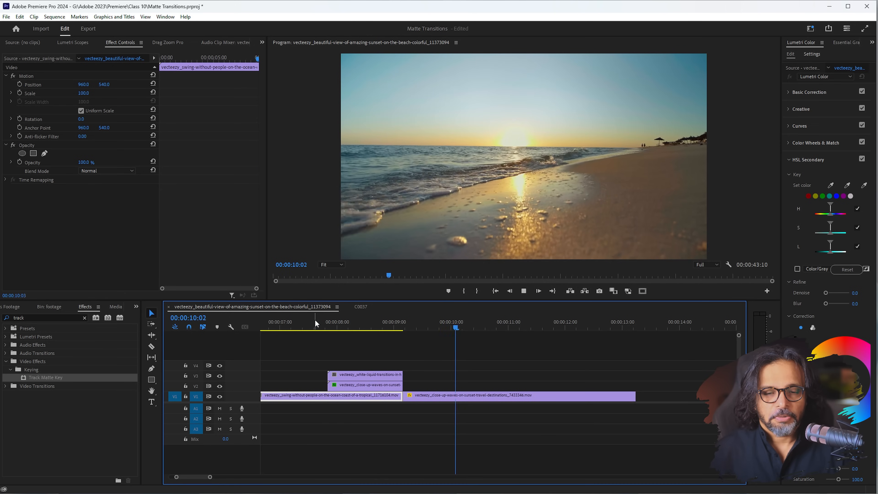
left_click(321, 321)
- Close the gap on V1 by moving the couples sunset clip to start at 00:00:13:06, directly after the waves clip
scroll(363, 407, "down", 2)
scroll(363, 407, "down", 1)
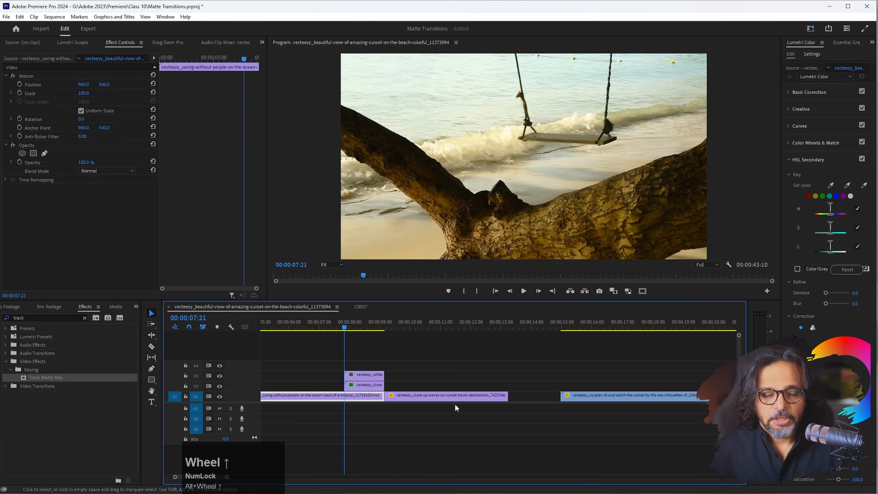
left_click_drag(590, 394, 543, 399)
scroll(507, 398, "down", 4)
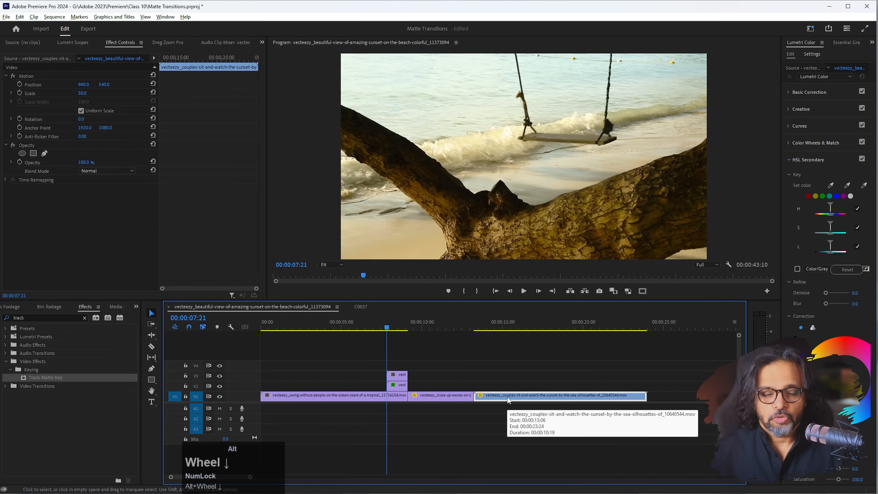
- Preview the spare white liquid matte on V2, and place it on V3 at 00:00:12:05 with the couples sunset clip beneath on V2
left_click(525, 327)
mouse_move(526, 327)
left_mouse_down()
mouse_move(545, 327)
mouse_move(535, 327)
left_mouse_up()
key("e")
key("space")
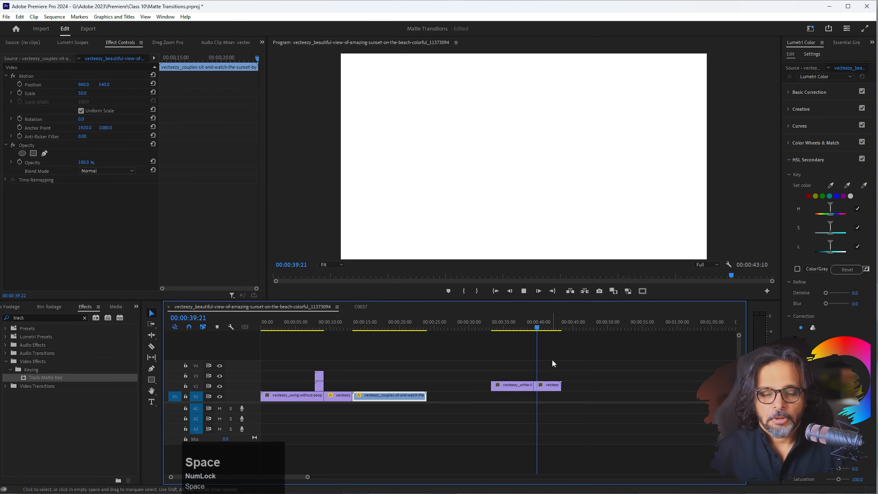
key("space")
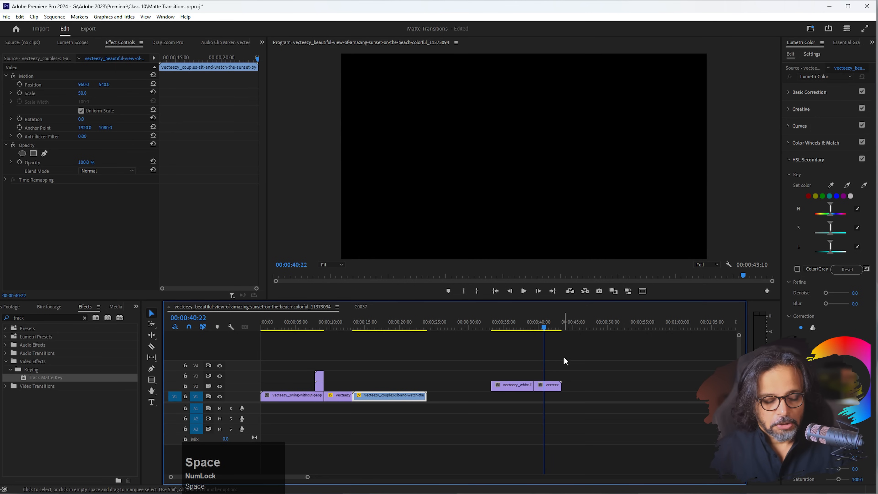
key("e")
left_click(537, 389)
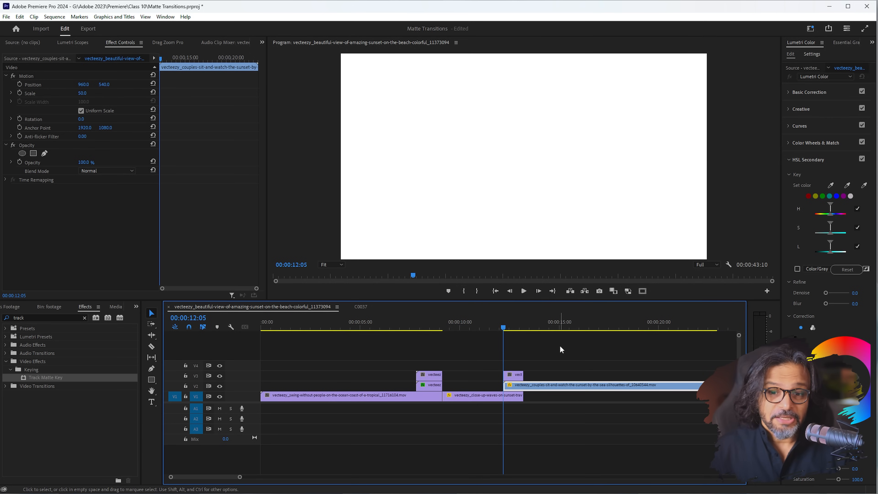
- Apply Track Matte Key to the couples sunset clip on V2, using Video 3 as the matte and Matte Luma for compositing
key("space")
left_click(503, 324)
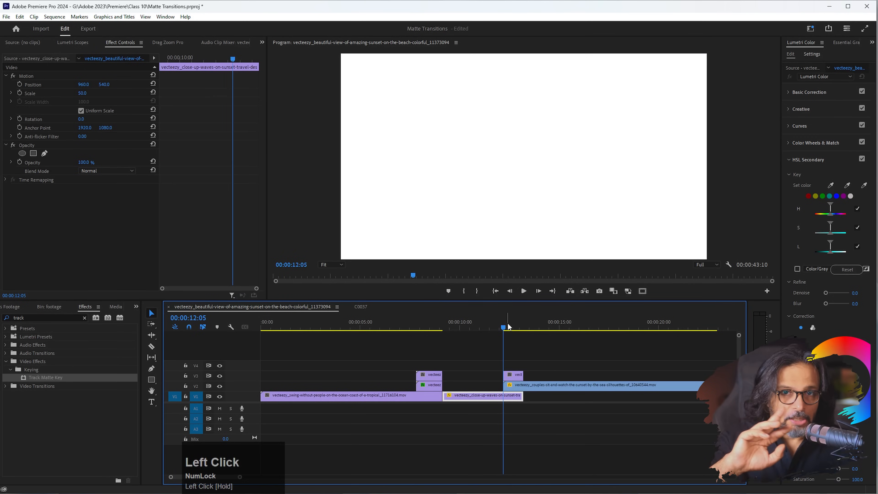
left_click(512, 385)
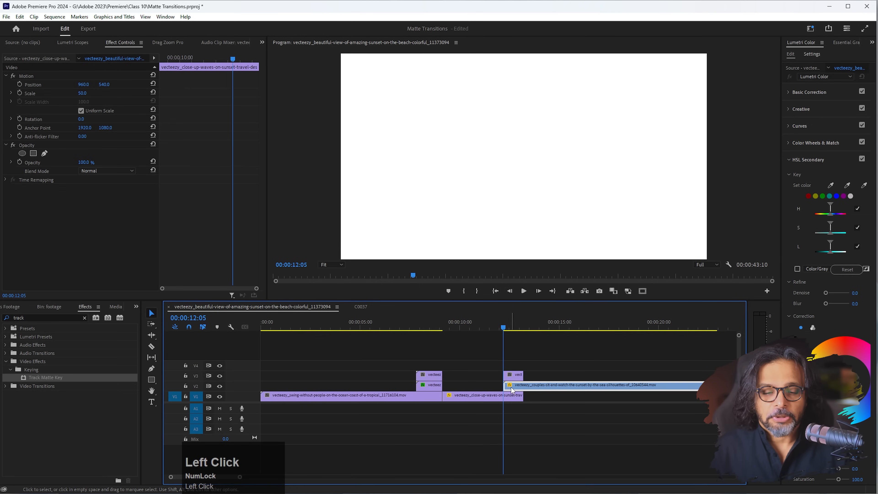
left_click_drag(31, 380, 393, 393)
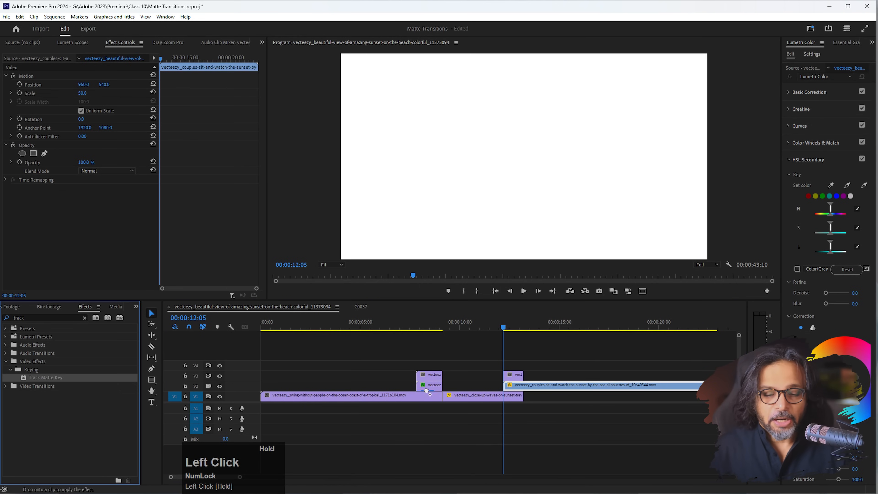
left_click_drag(500, 388, 511, 386)
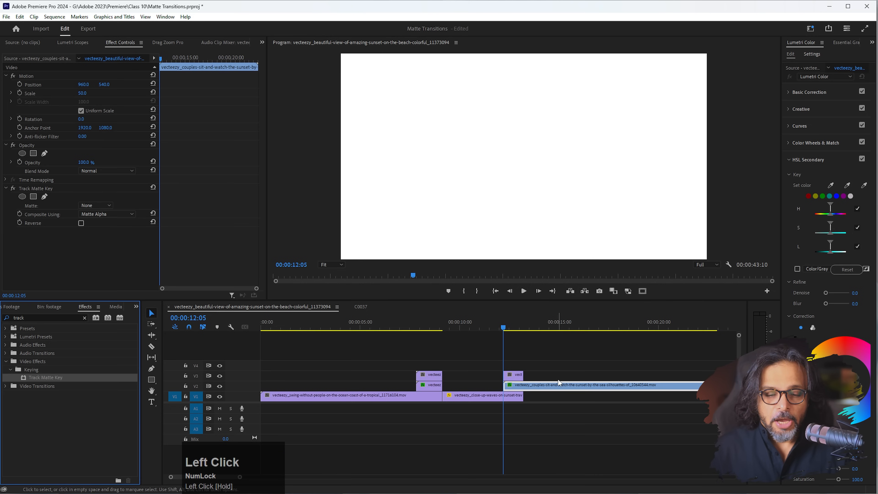
left_click(95, 205)
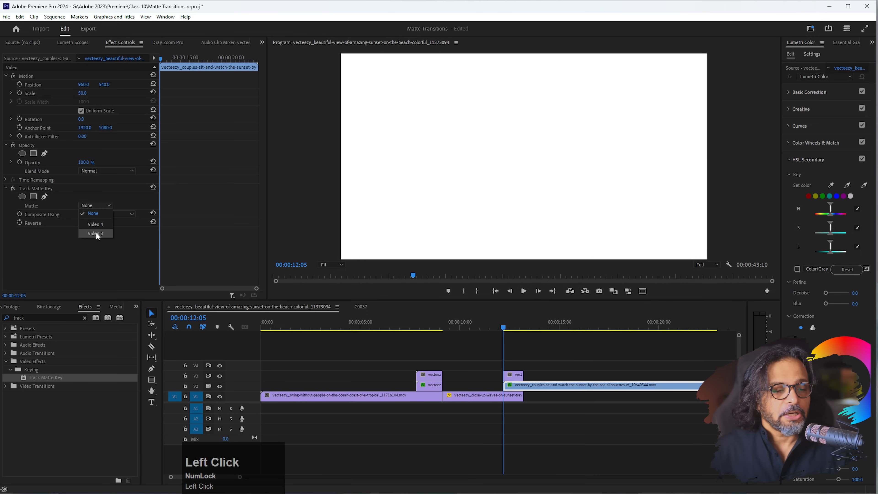
left_click(92, 229)
left_click(101, 215)
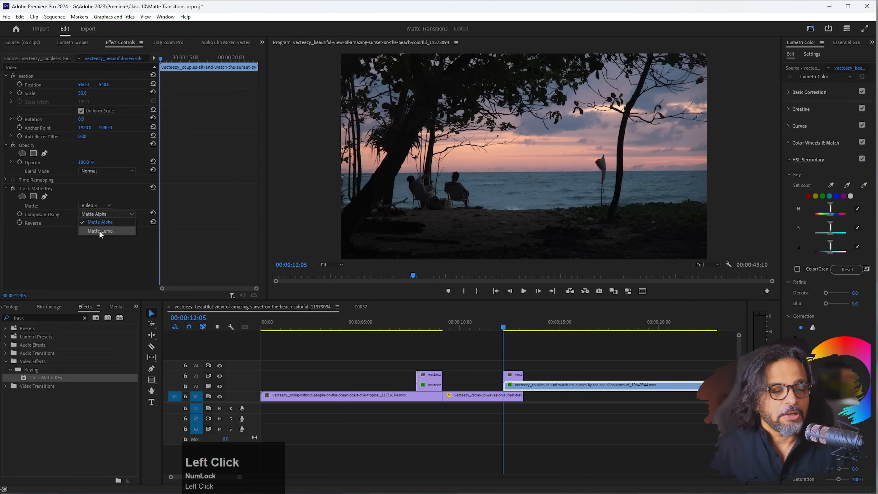
left_click(100, 231)
- Play back the waves-to-couples transition from 00:00:11:14 to check the keyed matte
left_click_drag(498, 324, 492, 320)
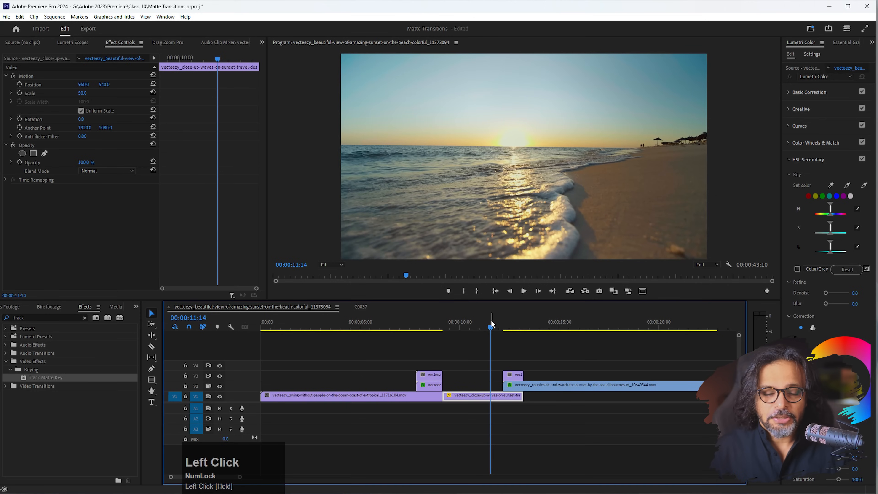
left_click_drag(491, 323, 491, 324)
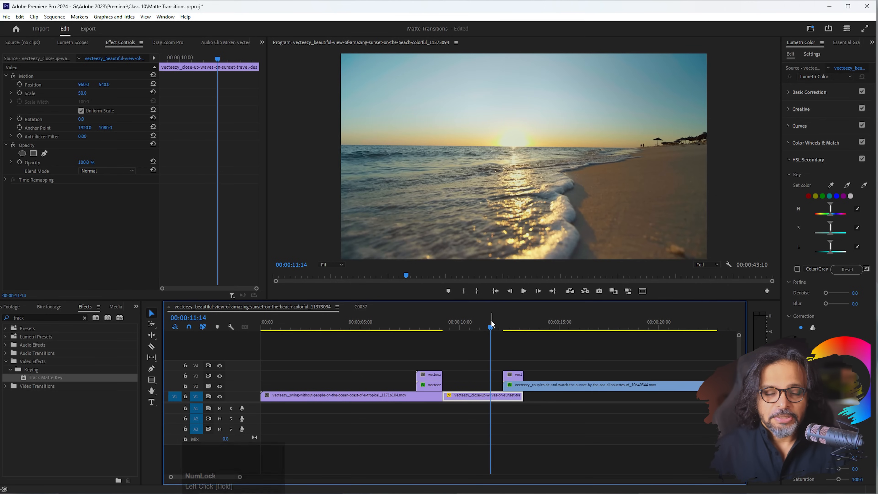
key("space")
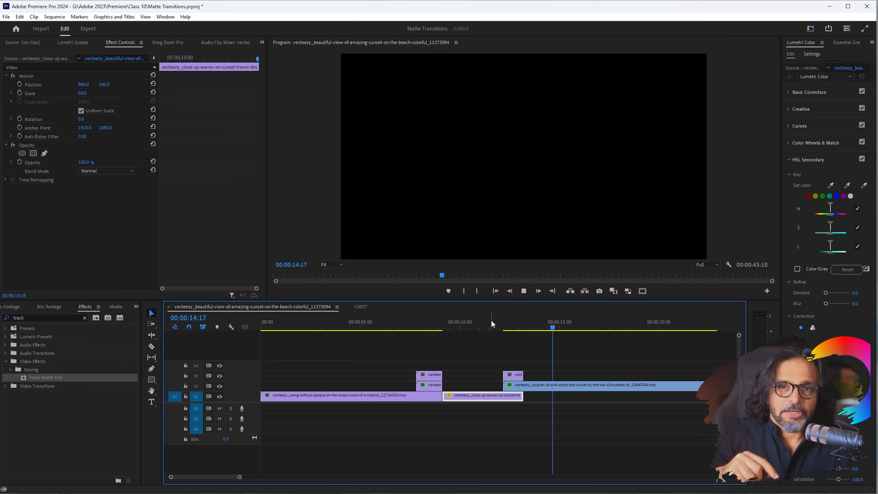
key("space")
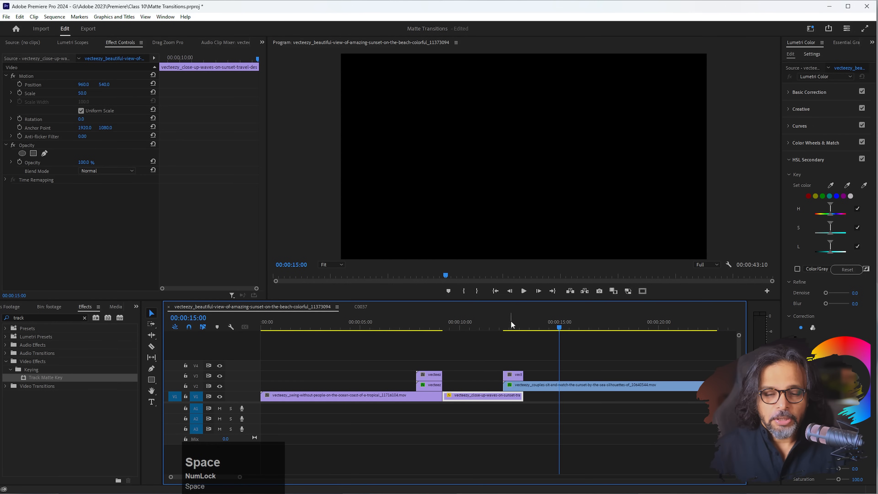
- Enable Reverse in the Track Matte Key of the couples sunset clip on V2
left_click(510, 324)
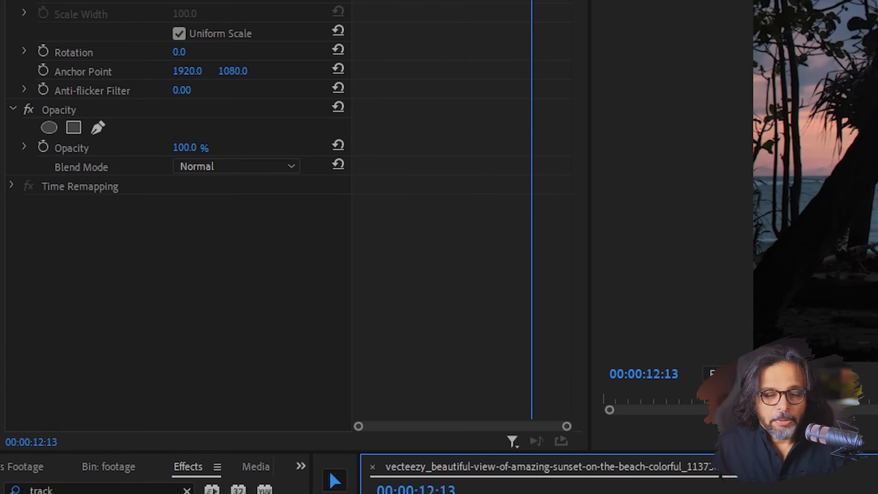
left_click(830, 492)
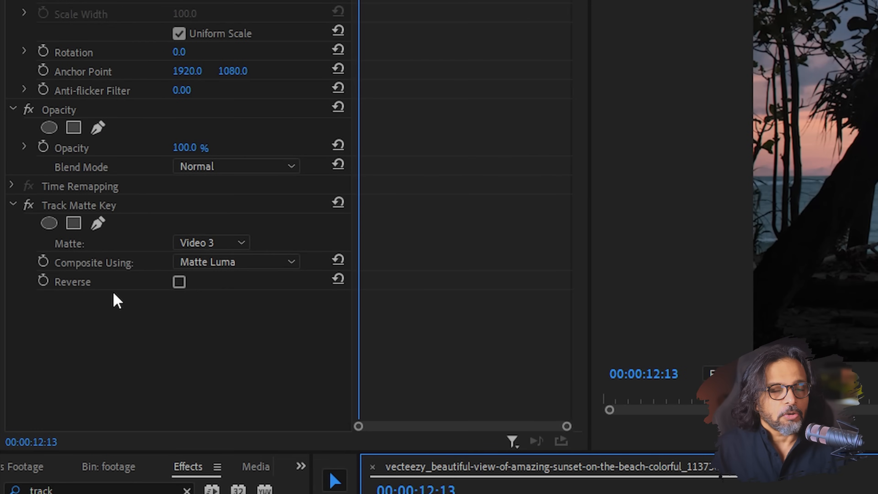
left_click(179, 281)
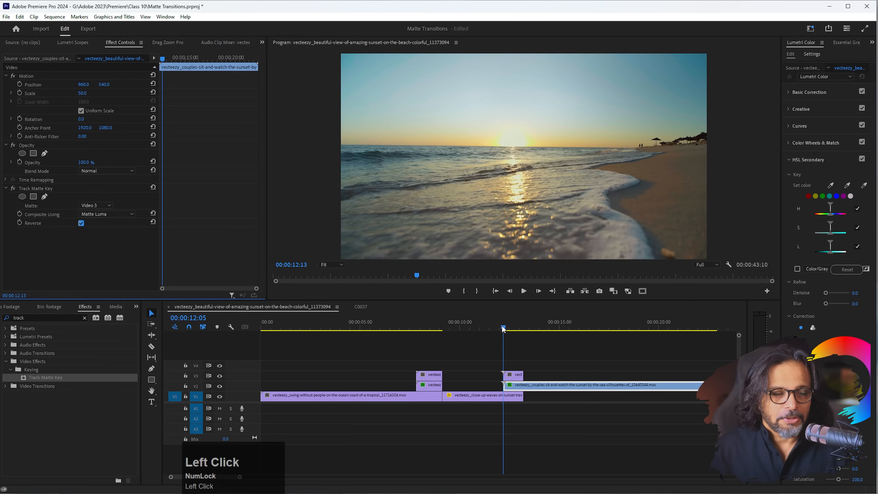
- Play back the reversed matte transition, and replay the sequence from 00:00:06:11 through both transitions
left_click_drag(502, 328, 494, 329)
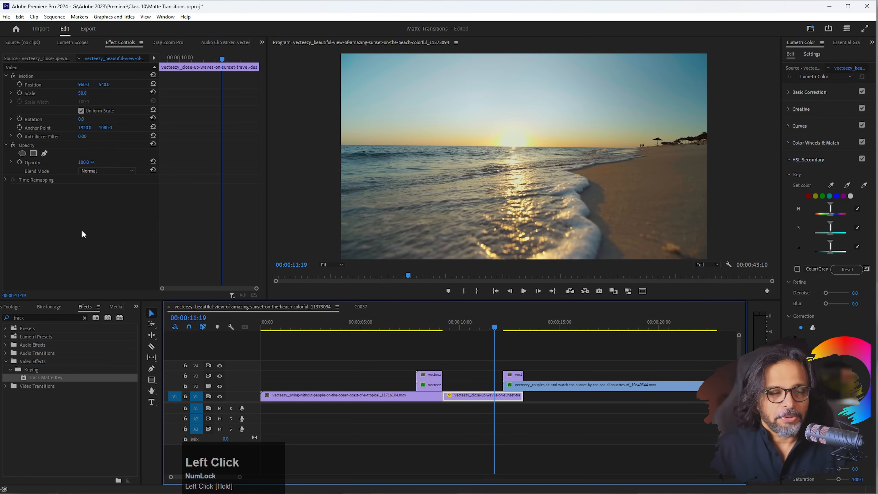
left_click(536, 385)
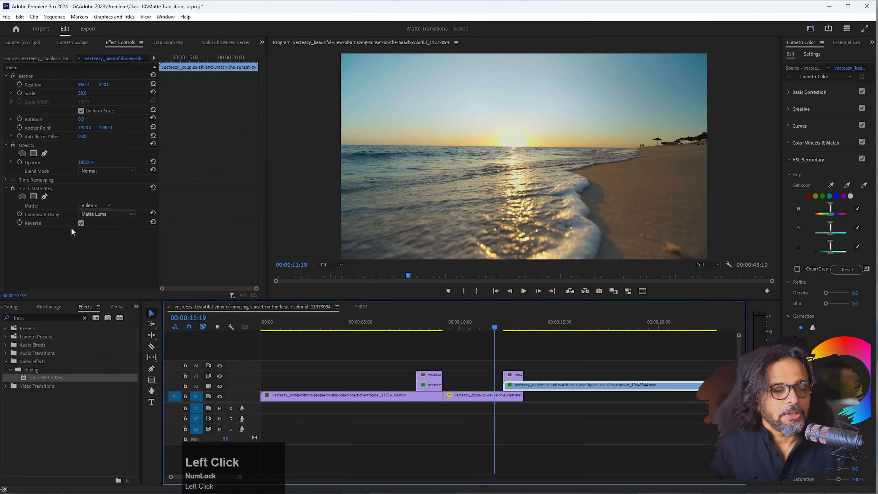
key("space")
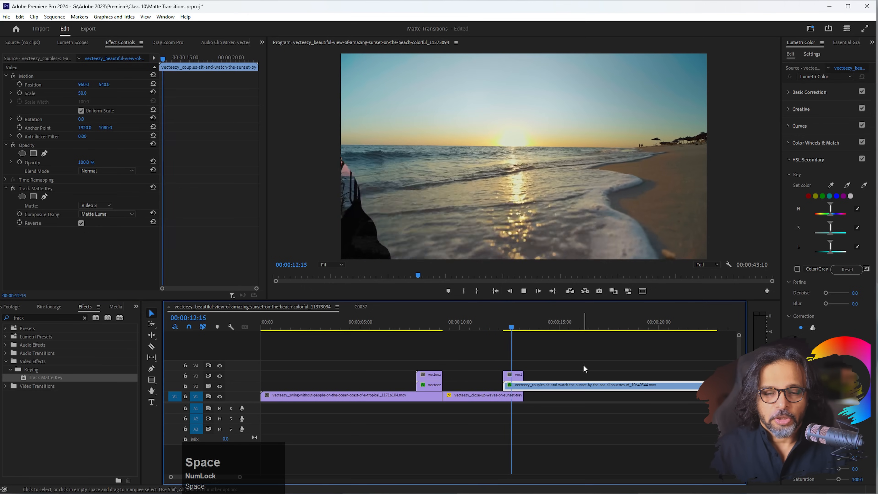
left_click_drag(501, 327, 388, 328)
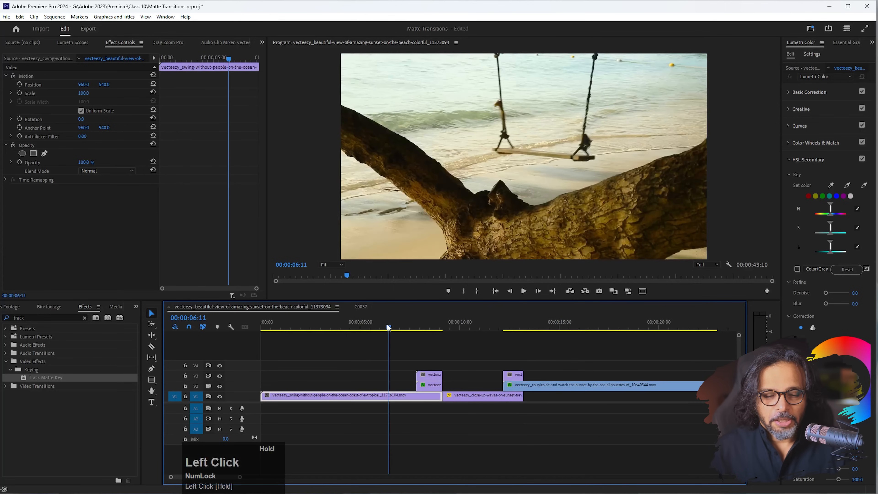
key("space")
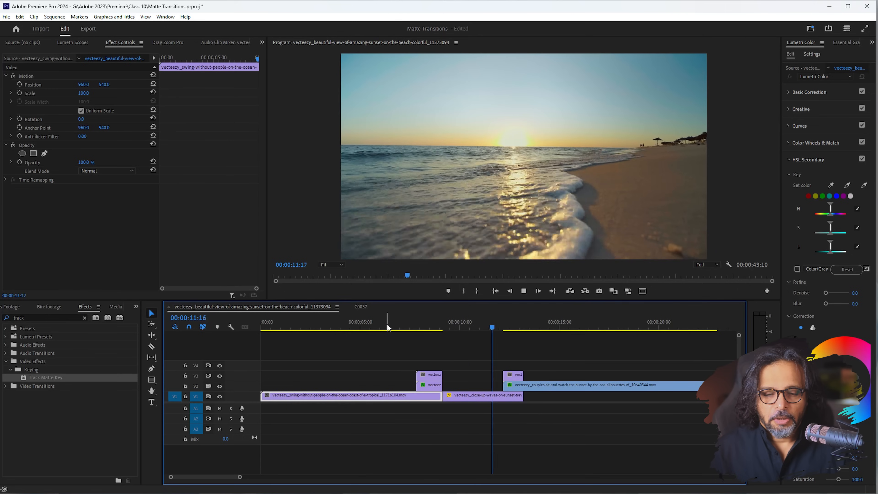
key("space")
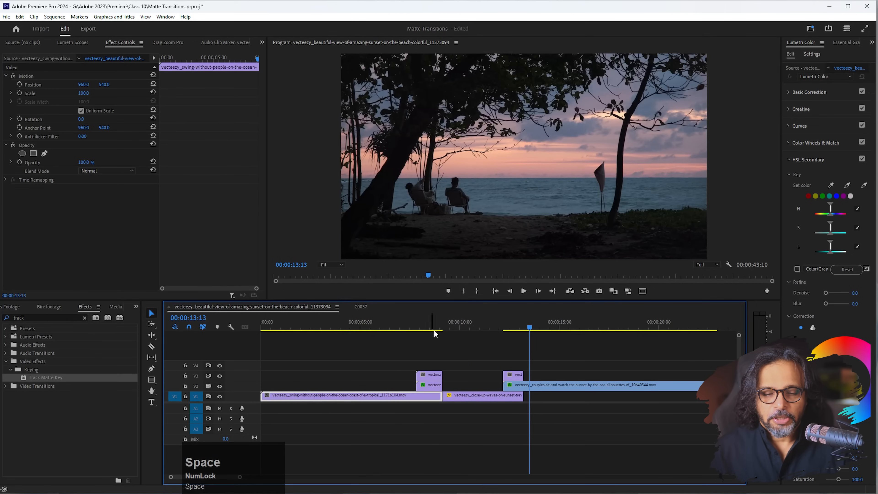
- Rotate the second white liquid matte clip on V3 by 180 degrees
left_click_drag(499, 329, 518, 322)
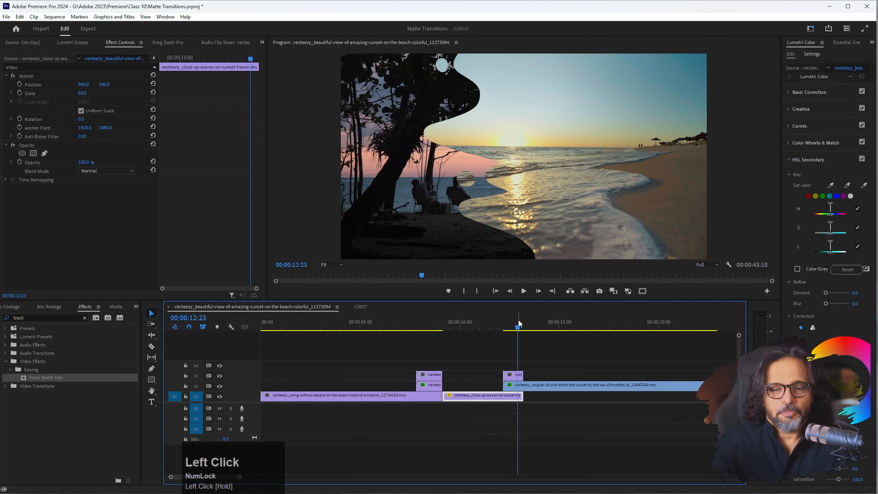
left_click(511, 376)
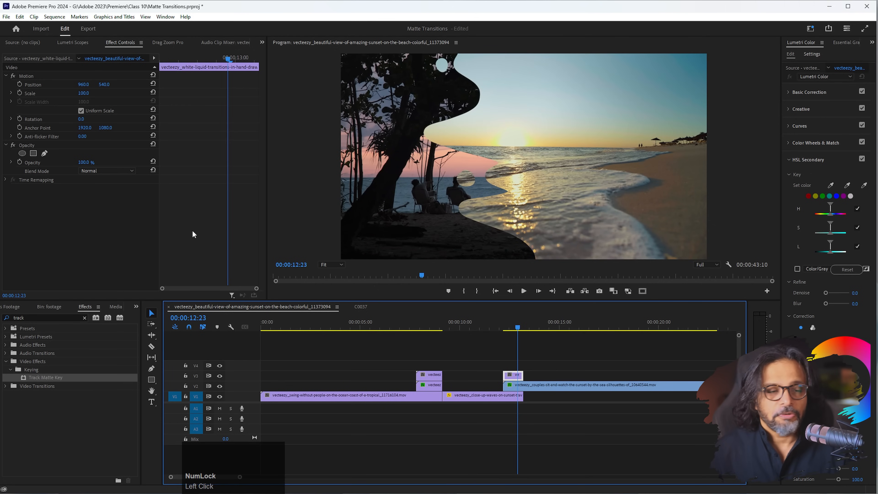
left_click(82, 119)
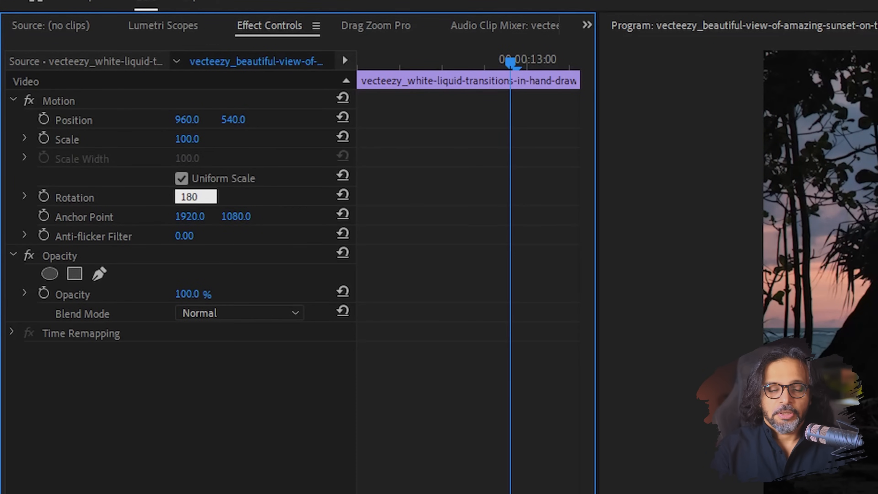
key("Return")
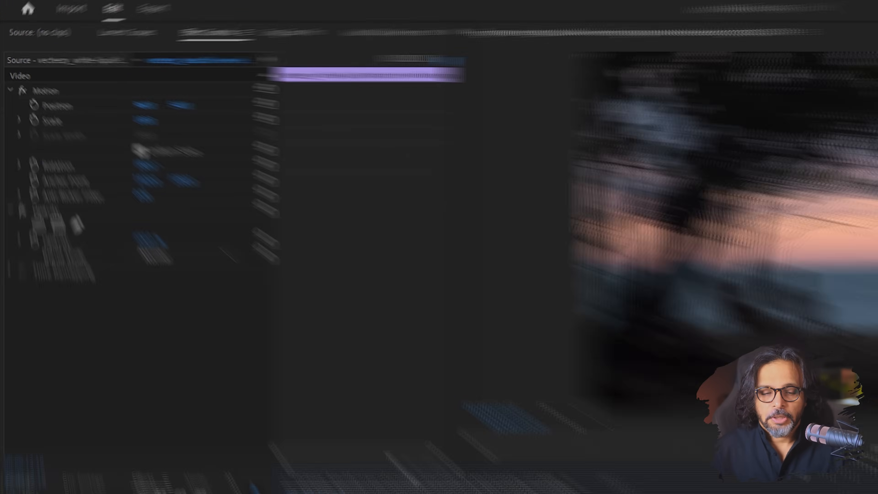
- Replay the waves-to-couples transition several times to check the direction of the rotated matte
left_click_drag(516, 327, 493, 328)
key("space")
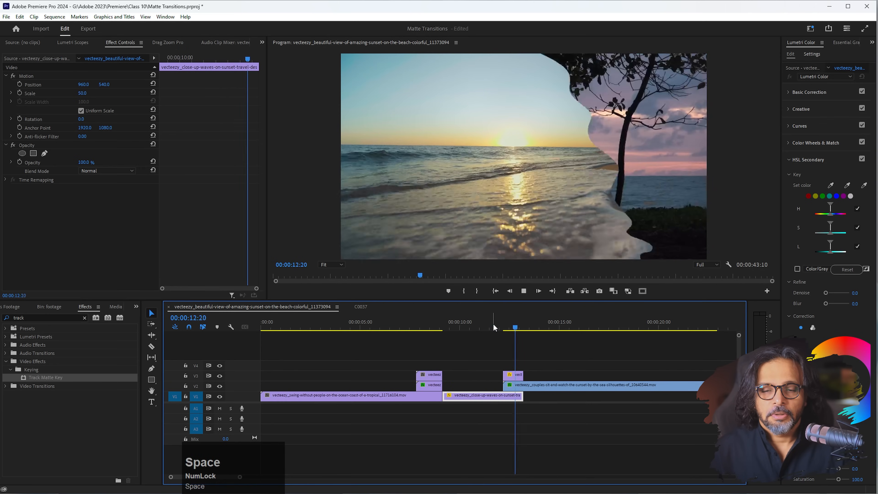
left_click(493, 327)
key("space")
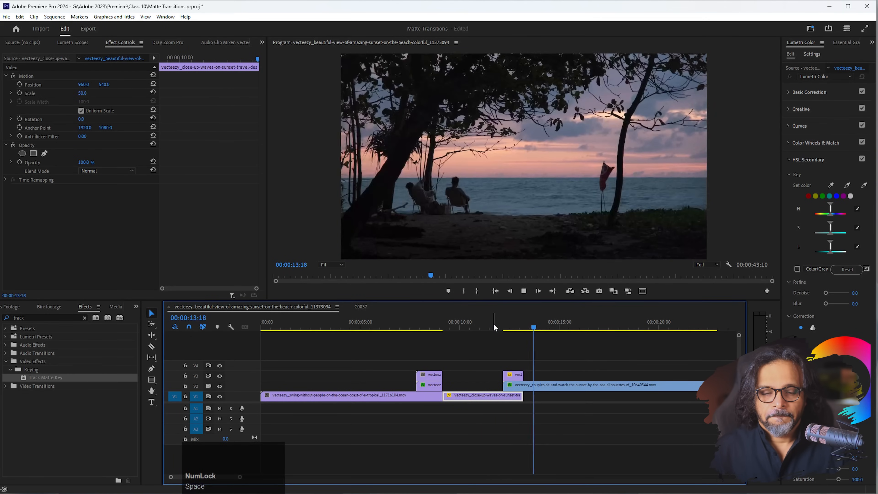
left_click(494, 325)
key("space")
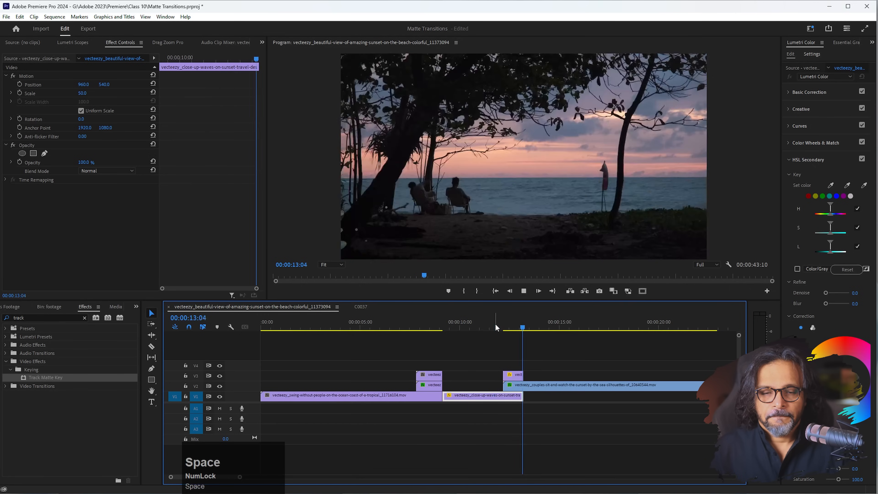
left_click(495, 325)
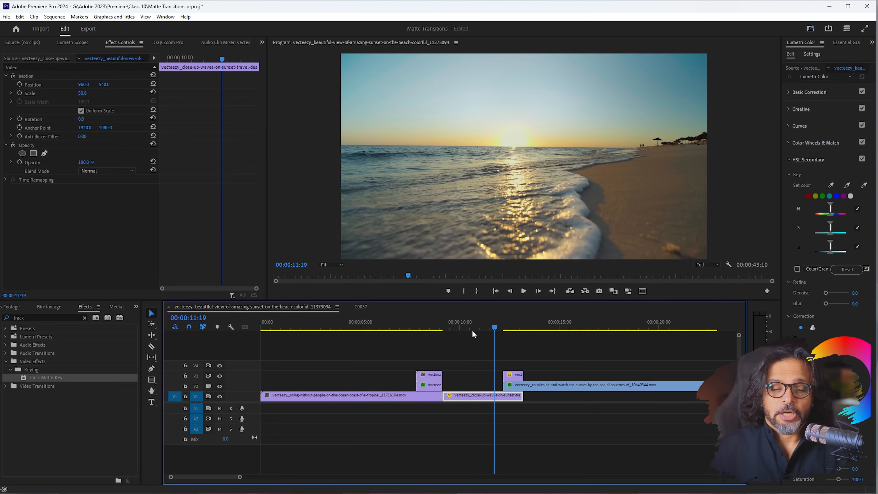
- Set the speed of the second white liquid matte clip on V3 to 300%
left_click(510, 326)
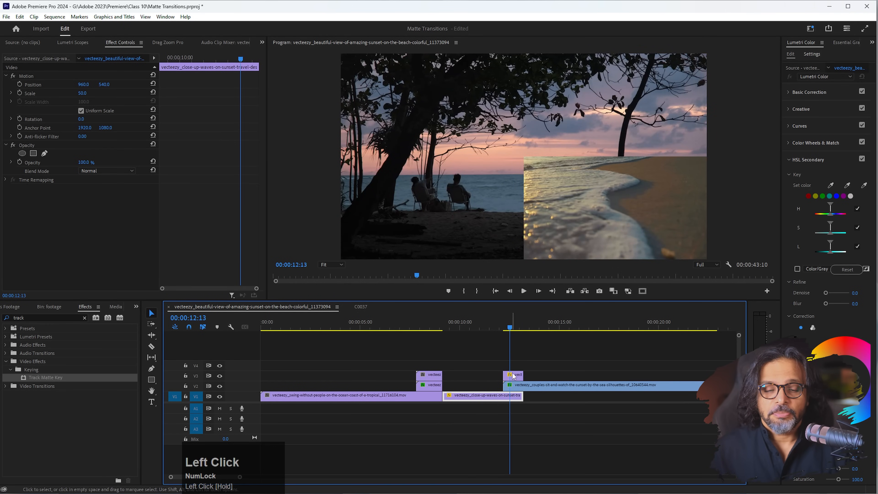
left_click(514, 376)
right_click(513, 377)
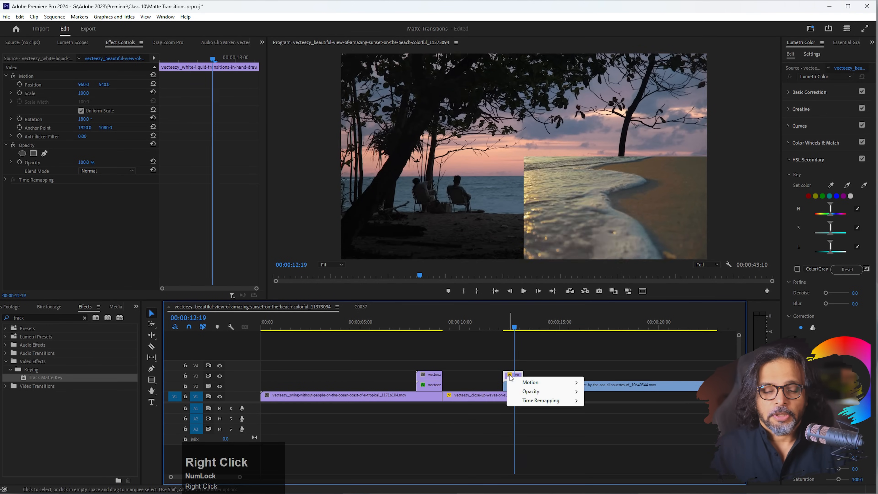
key("Escape")
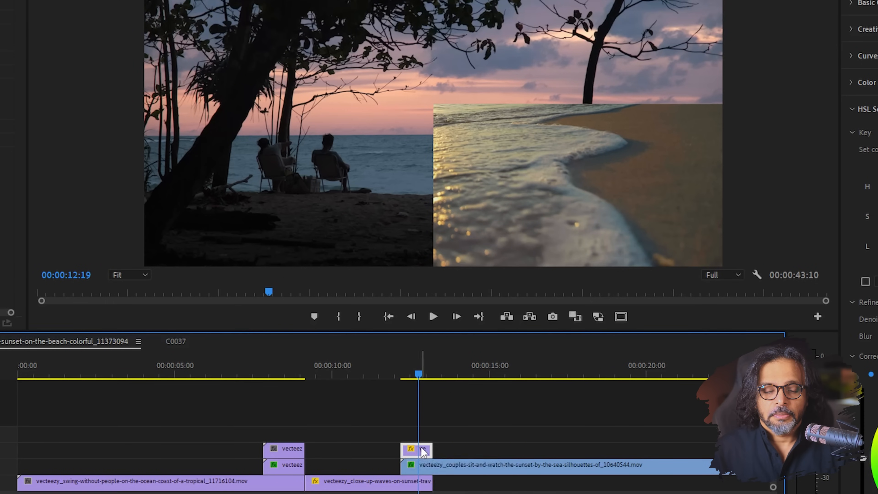
right_click(423, 451)
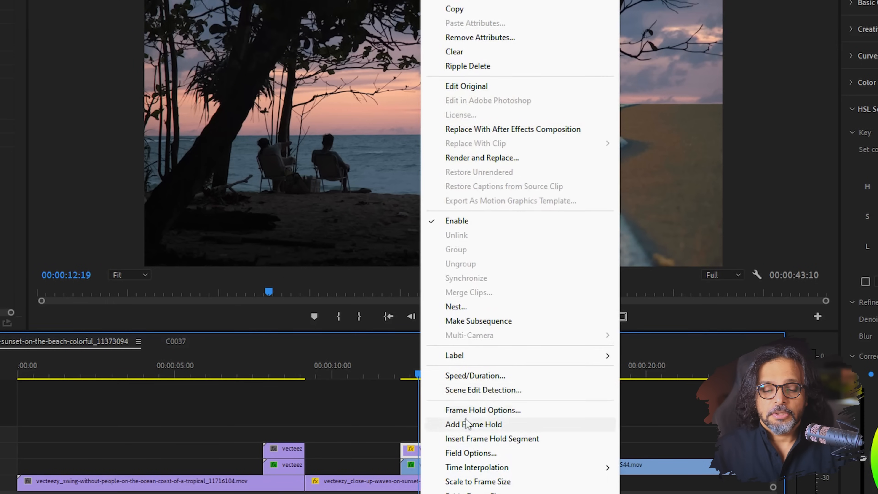
left_click(484, 374)
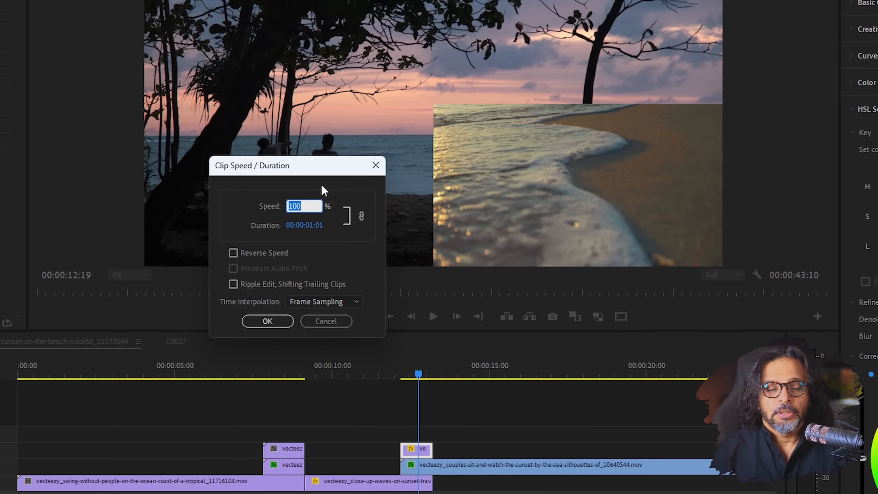
type("300")
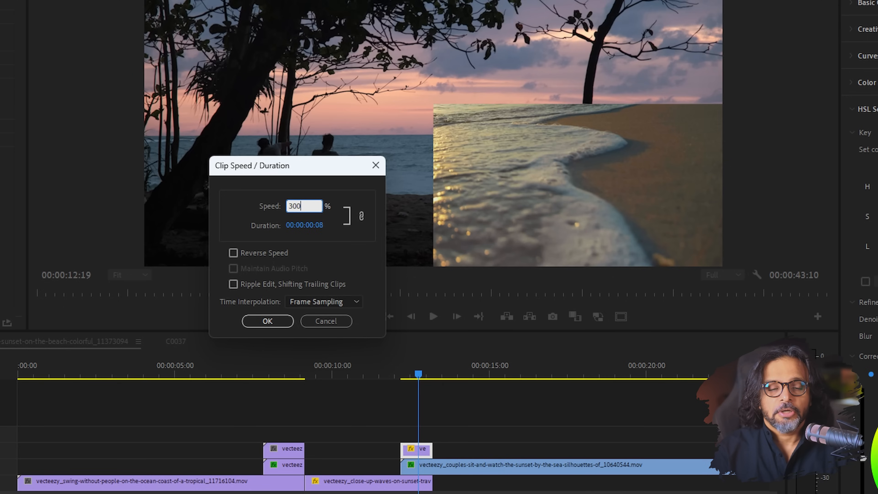
key("Return")
- Move the second matte clip and the couples sunset clip so the matte ends where the waves clip on V1 ends
scroll(384, 482, "up", 5)
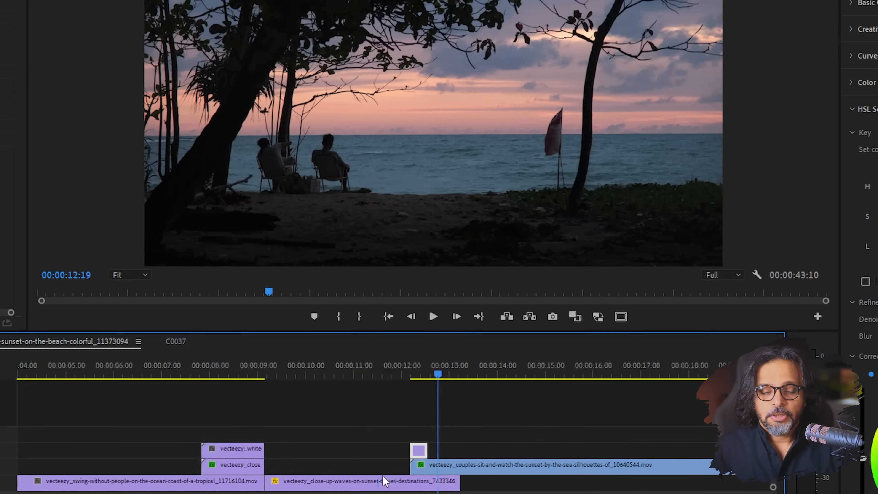
left_click_drag(491, 471, 566, 454)
left_click_drag(620, 467, 588, 470)
- Split the couples sunset clip at 00:00:13:06, where the matte ends, and move the remainder down to V1
left_click(607, 375)
key("ctrl+k")
left_click_drag(644, 474, 643, 487)
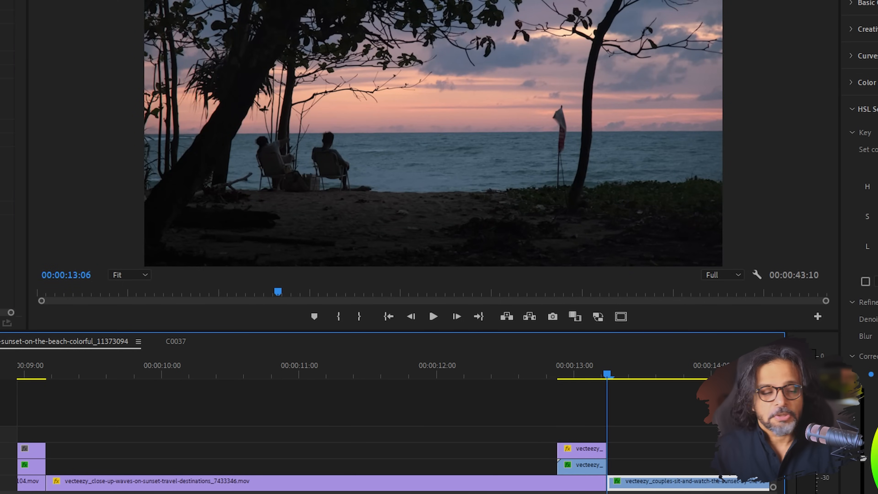
- Play back the waves-to-couples transition twice to check the sped-up matte
key("shift+5")
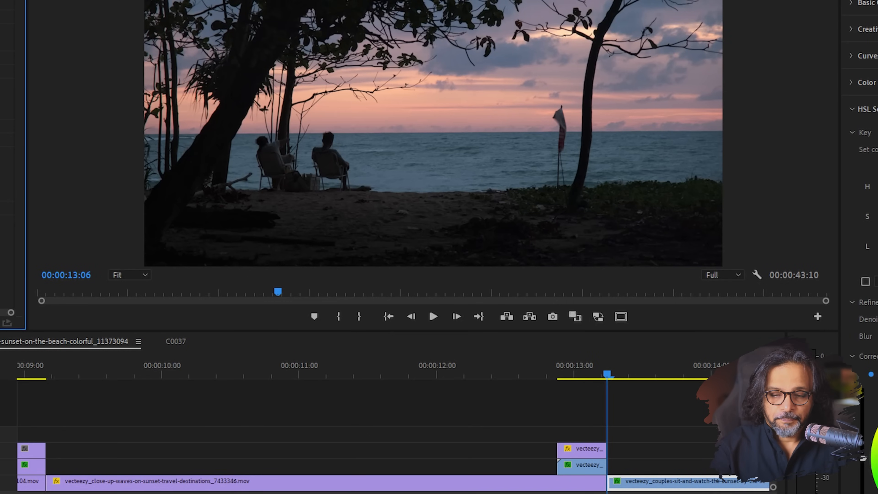
left_click(518, 366)
key("space")
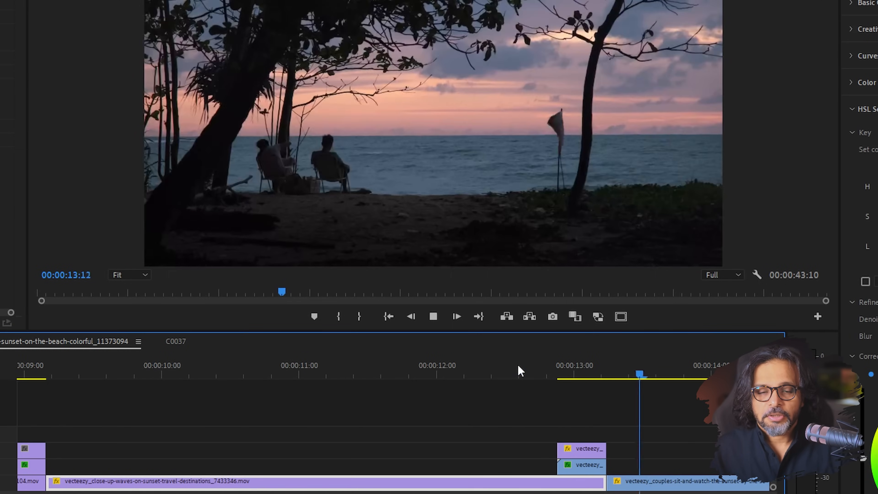
left_click(518, 366)
key("space")
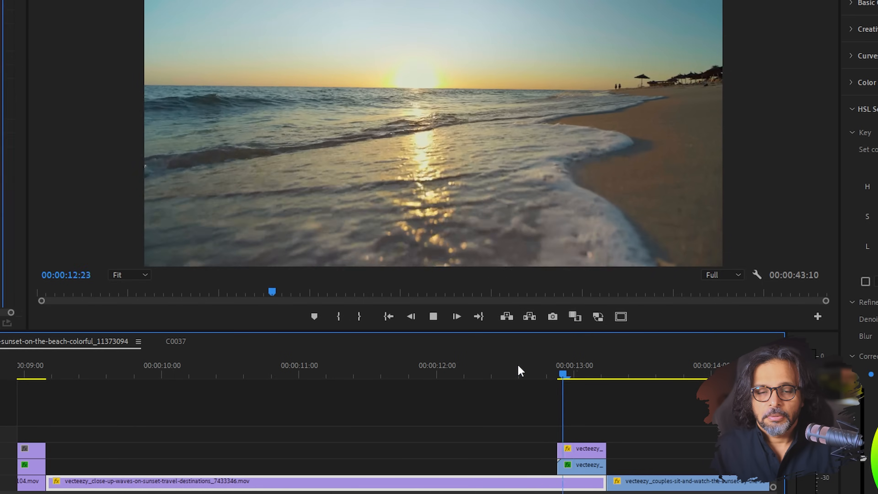